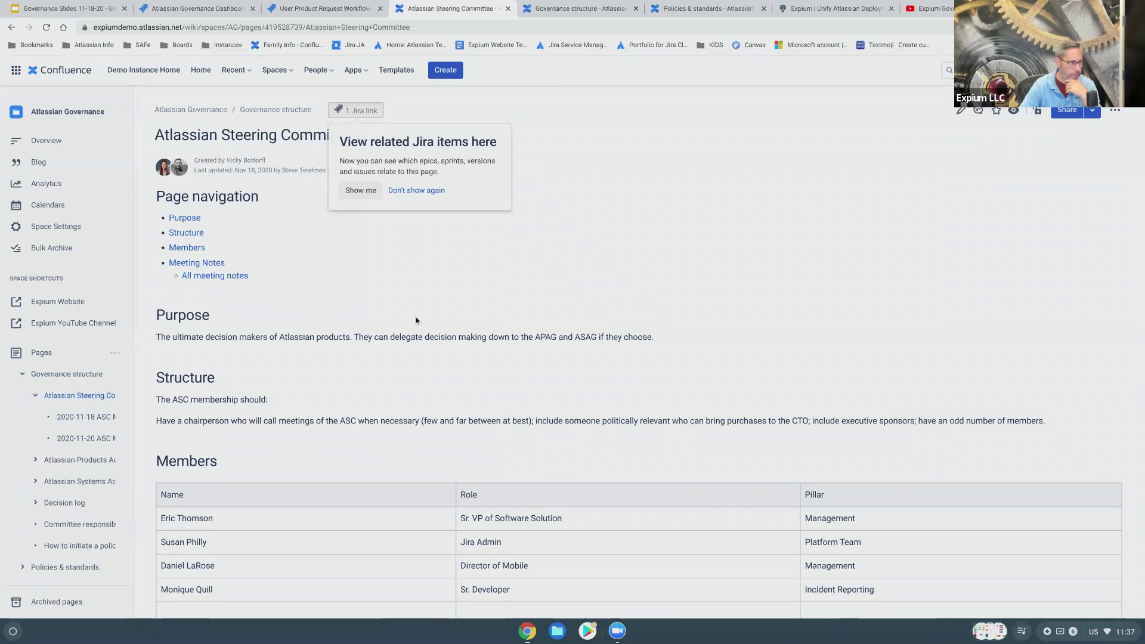
# Step: Dismiss the related Jira items tip and review the Atlassian Steering Committee's purpose, structure, members and meeting notes
pyautogui.click(408, 190)
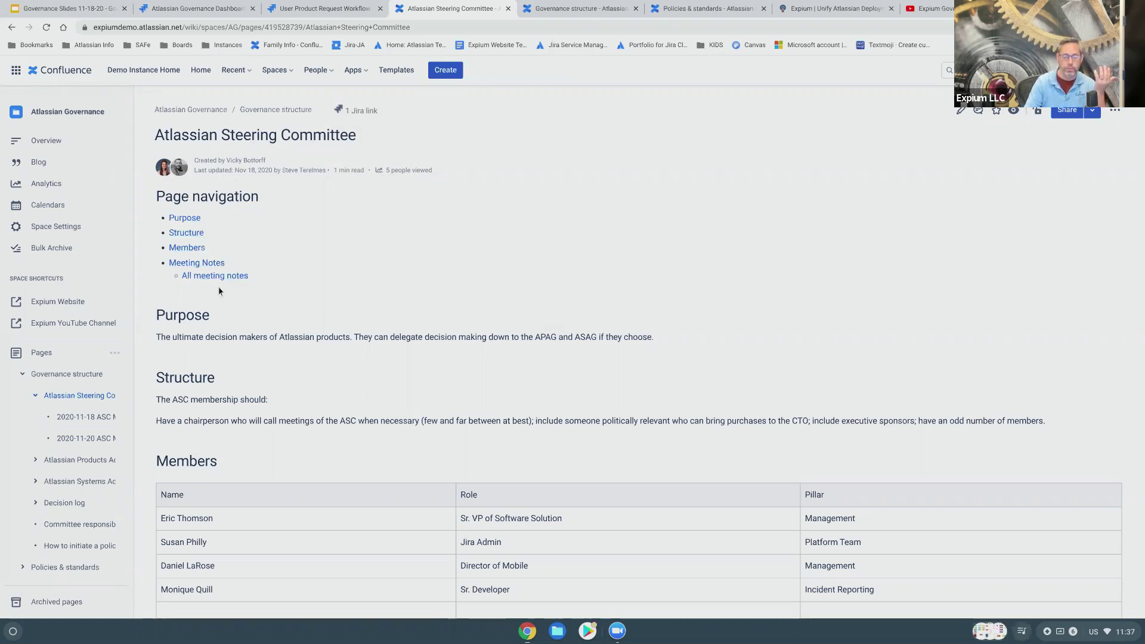
pyautogui.scroll(-1, 218, 291)
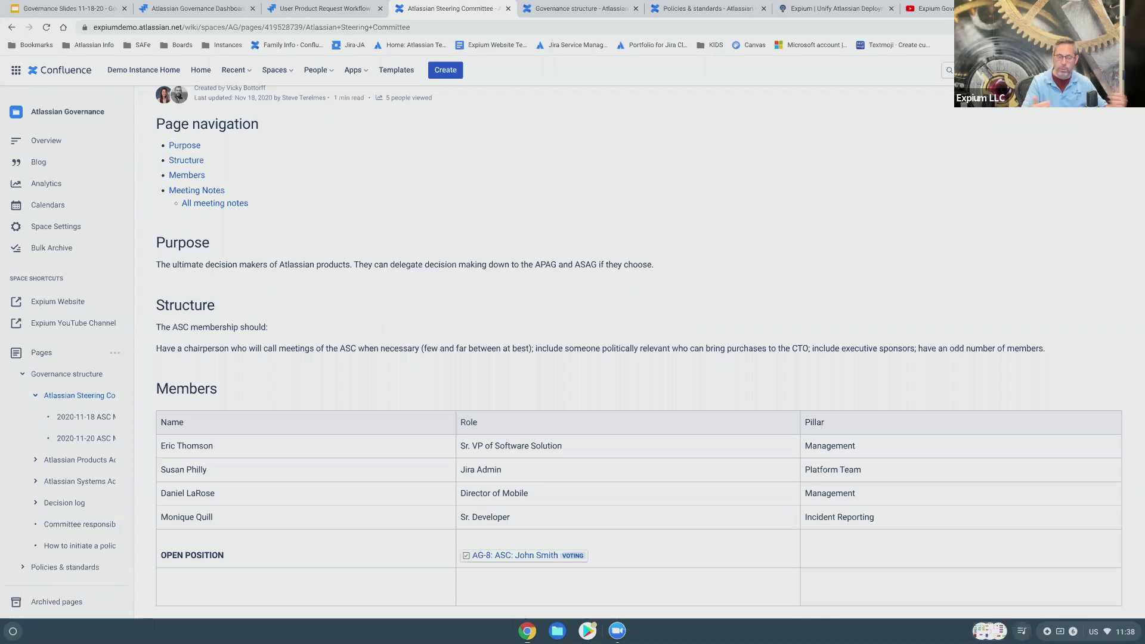
pyautogui.scroll(-2, 370, 359)
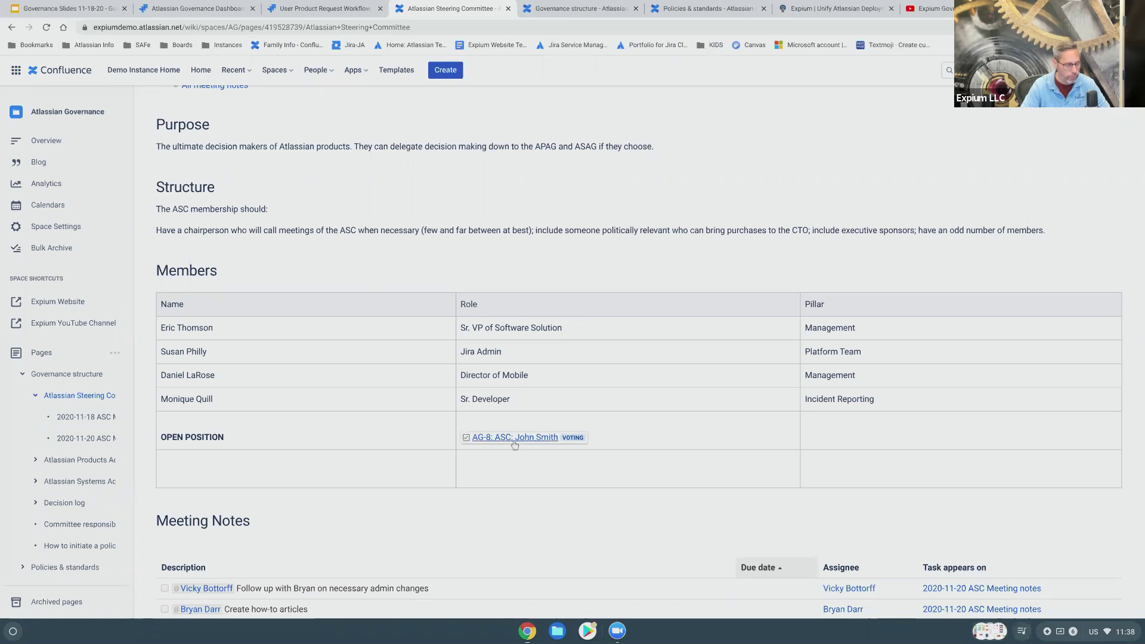
pyautogui.scroll(-4, 590, 434)
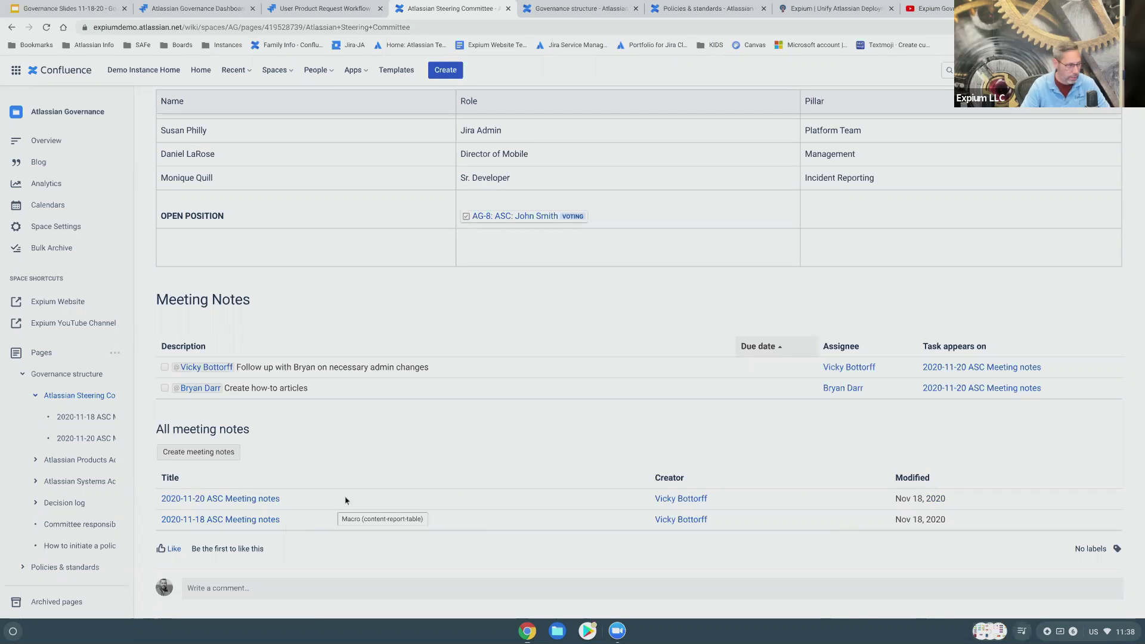
# Step: Open the Atlassian Products Administration Group page and review its structure and member table
pyautogui.click(58, 463)
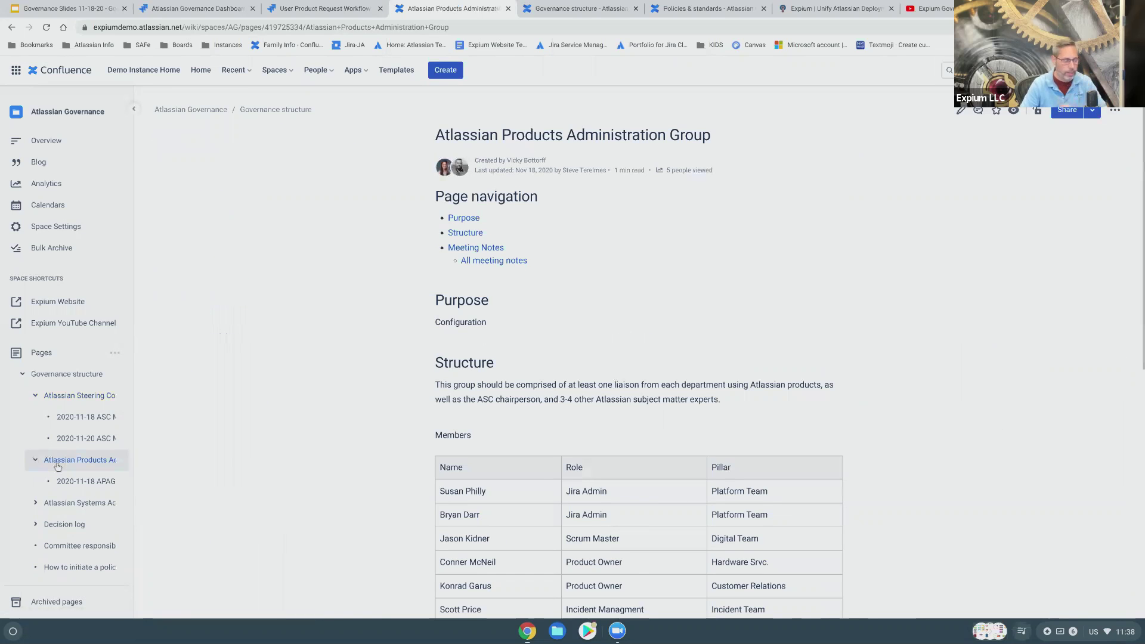
pyautogui.scroll(-4, 596, 346)
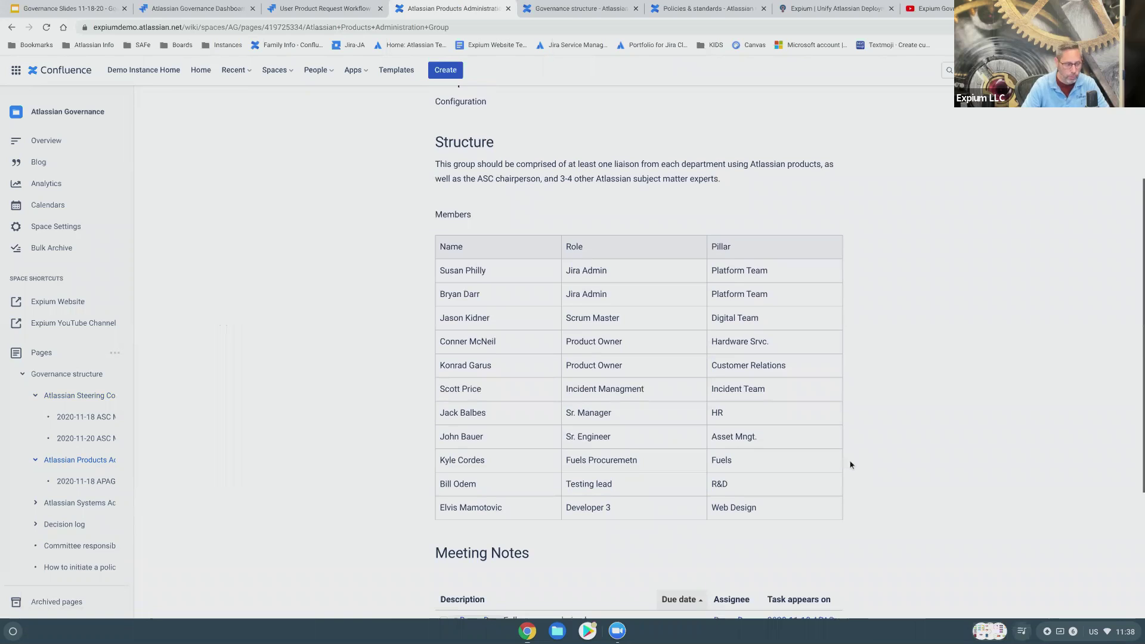
pyautogui.moveTo(115, 542)
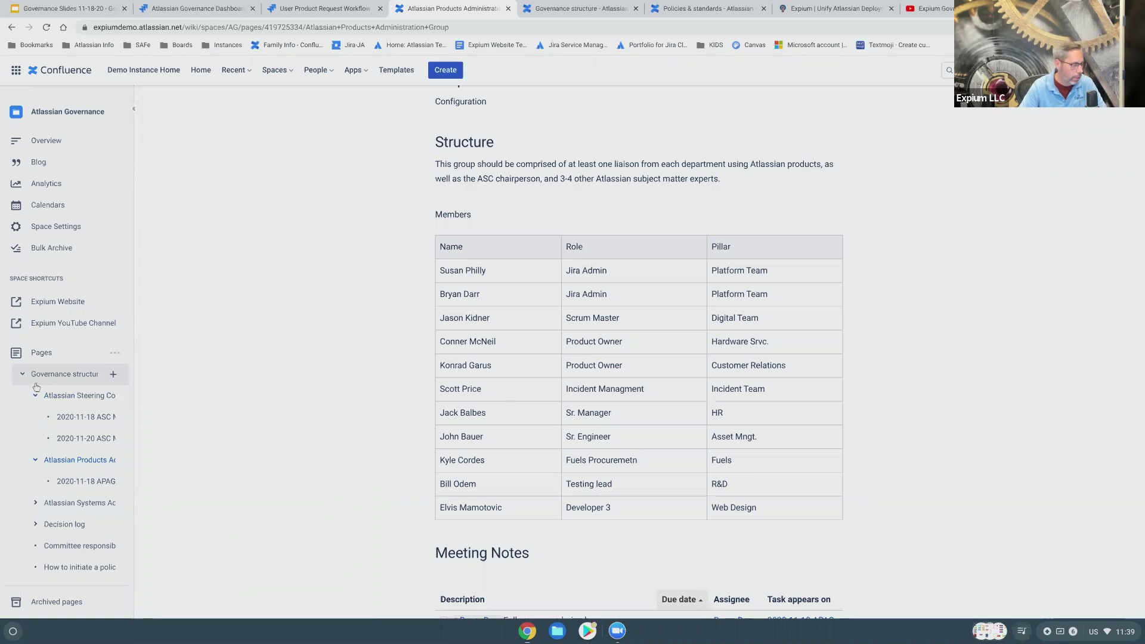
# Step: Collapse the Governance structure branch and view the Administrators and All users pages under Policies & standards
pyautogui.click(17, 375)
pyautogui.click(55, 403)
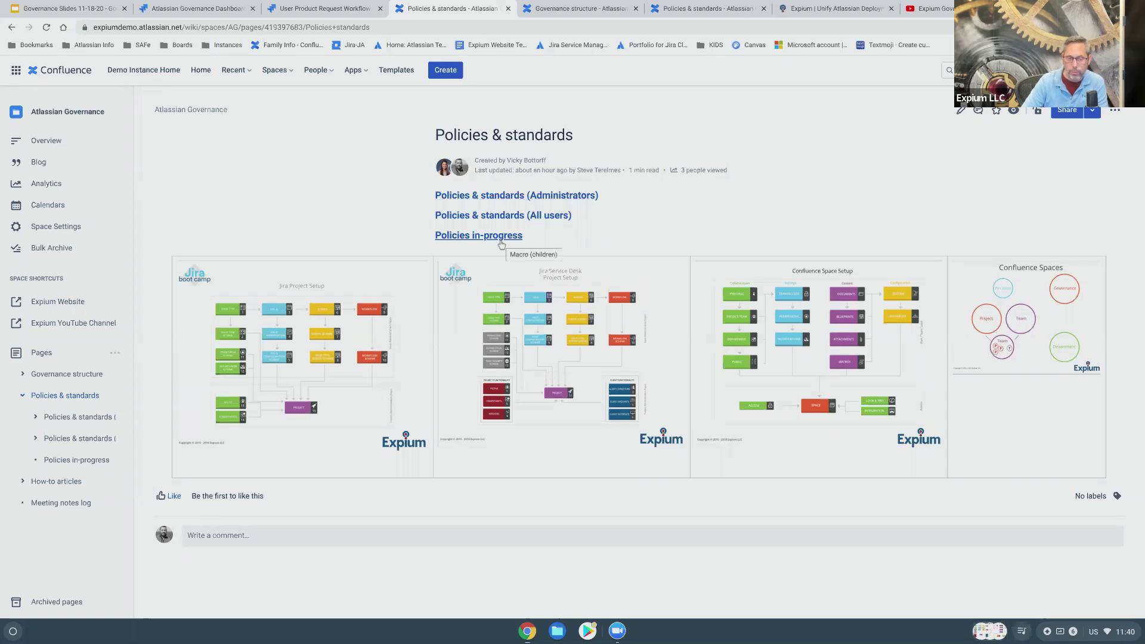
pyautogui.click(509, 198)
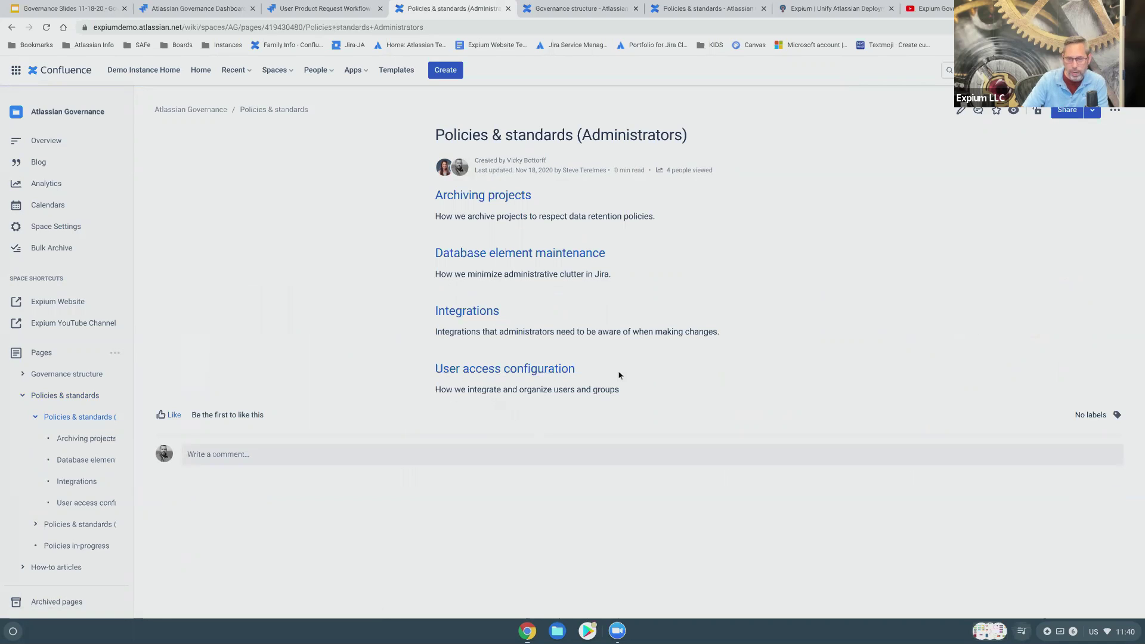
pyautogui.click(494, 220)
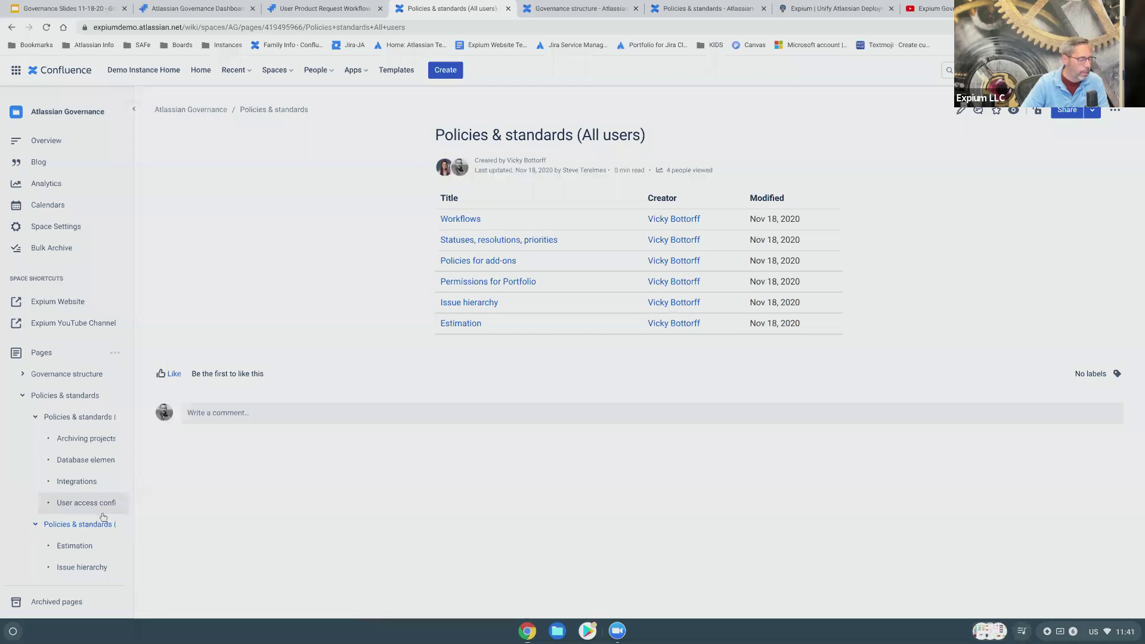
# Step: Open the How-to articles page and review its article list and child pages in the page tree
pyautogui.scroll(-3, 107, 513)
pyautogui.moveTo(60, 552)
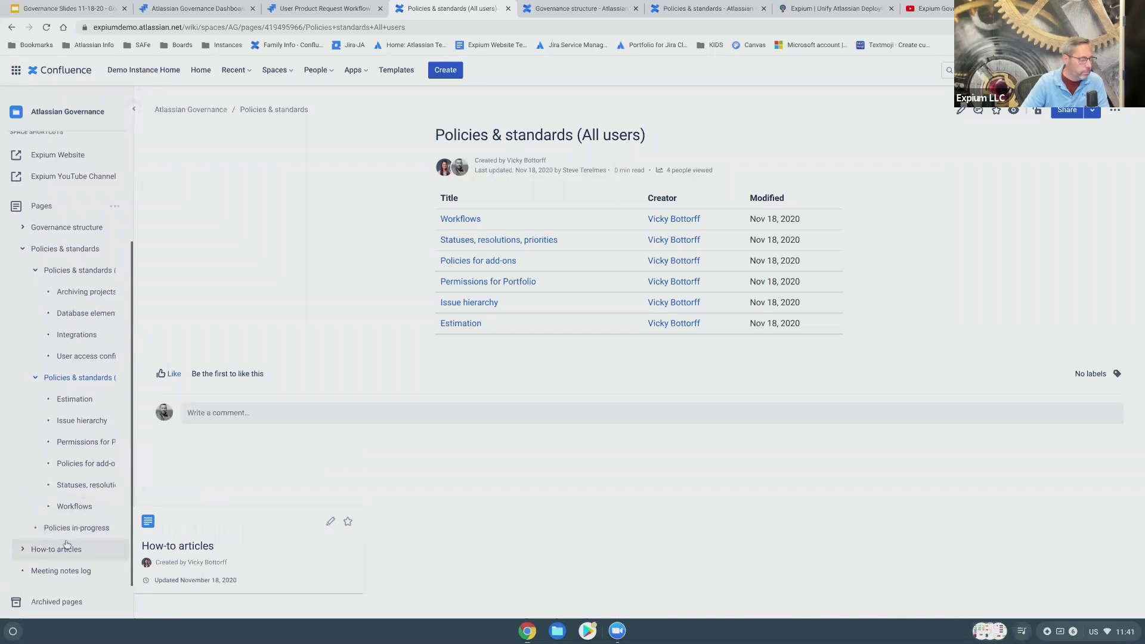
pyautogui.click(57, 559)
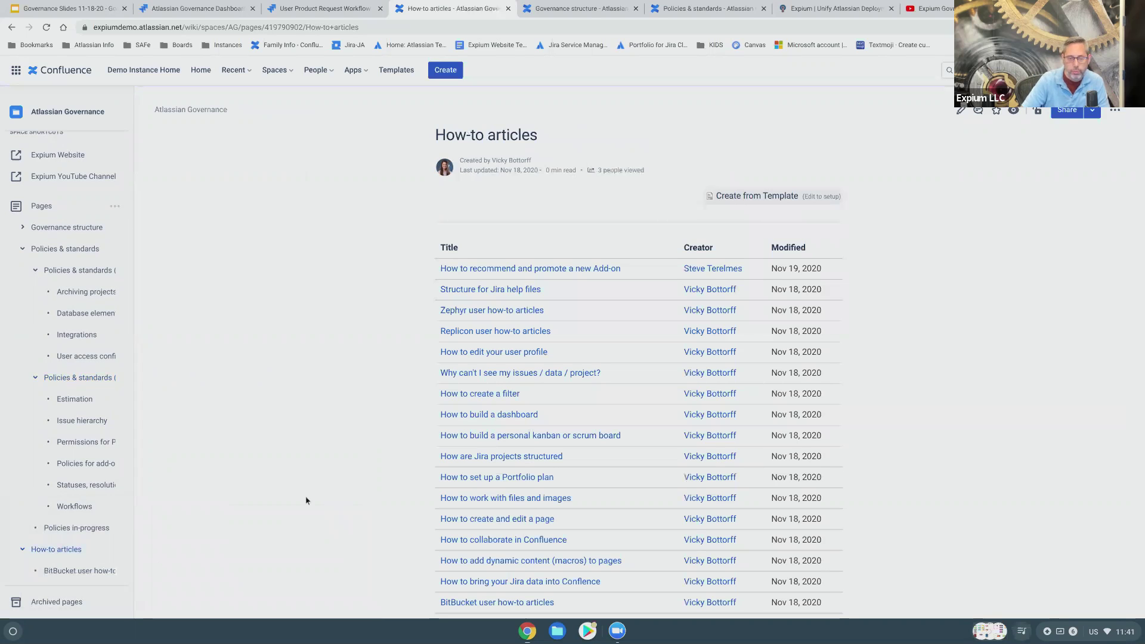
pyautogui.scroll(-2, 331, 408)
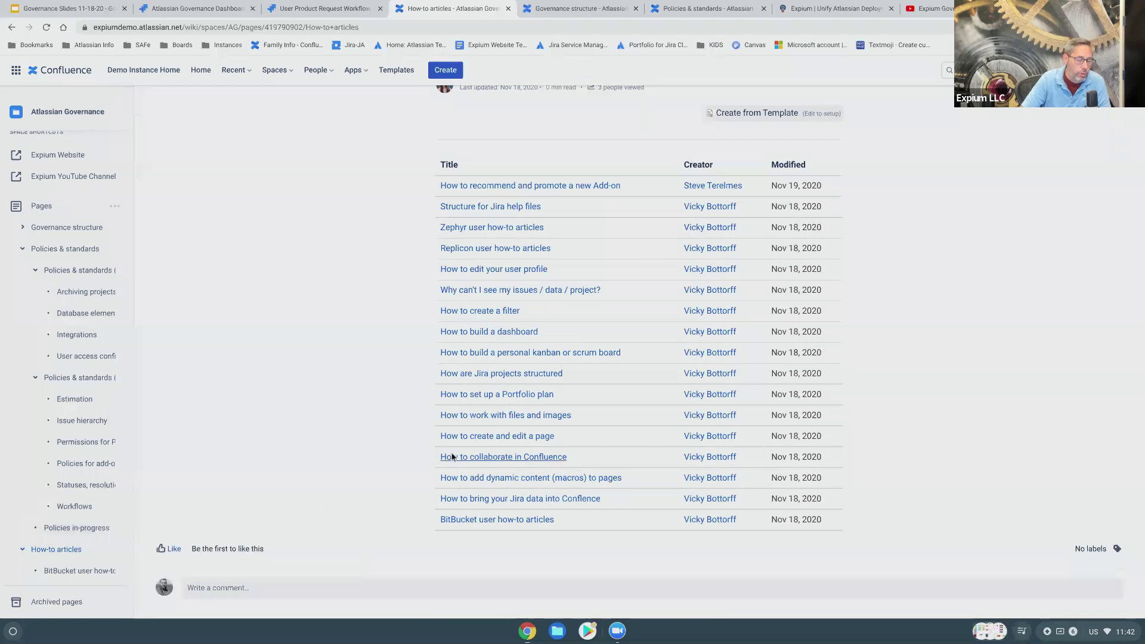
pyautogui.scroll(-3, 81, 484)
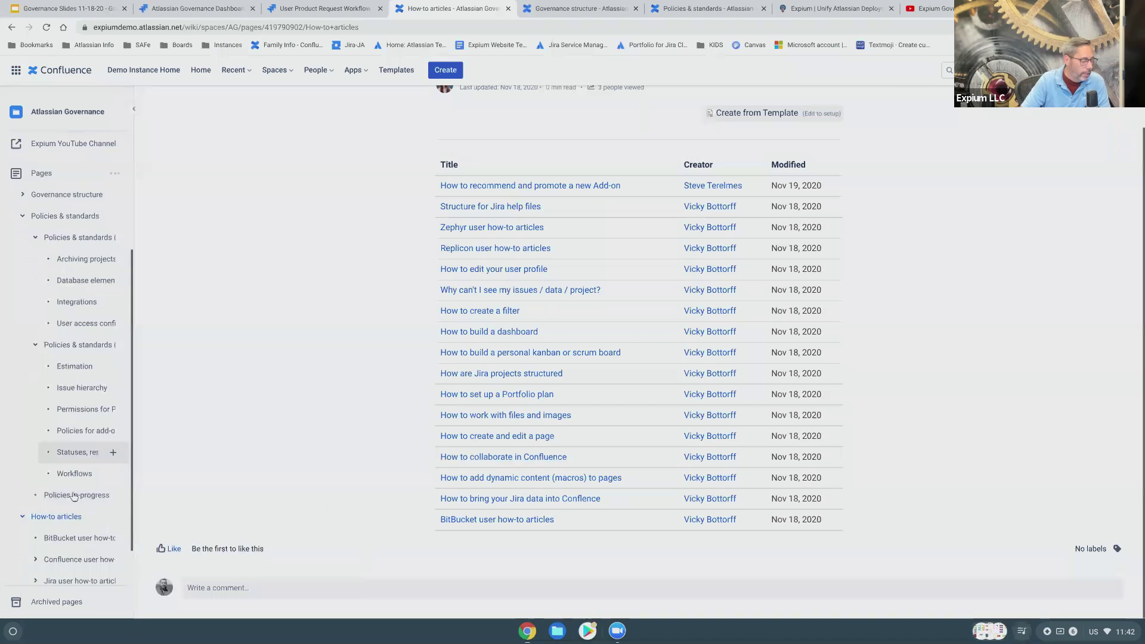
pyautogui.moveTo(66, 574)
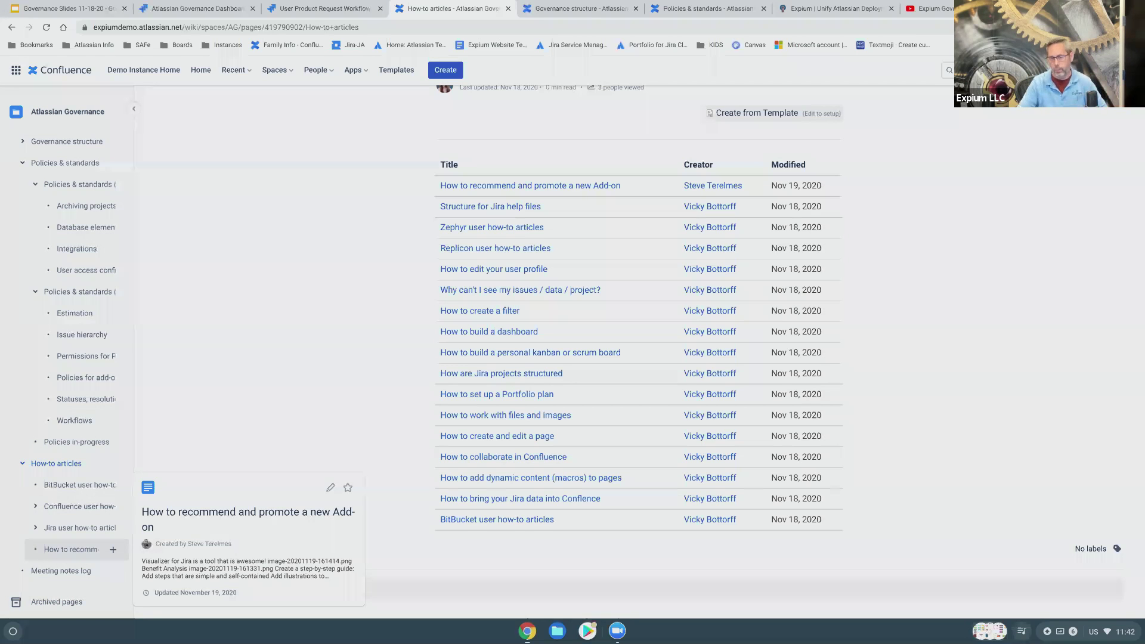
# Step: Collapse the Policies & standards and How-to articles branches of the page tree, and return to the space overview
pyautogui.scroll(2, 167, 438)
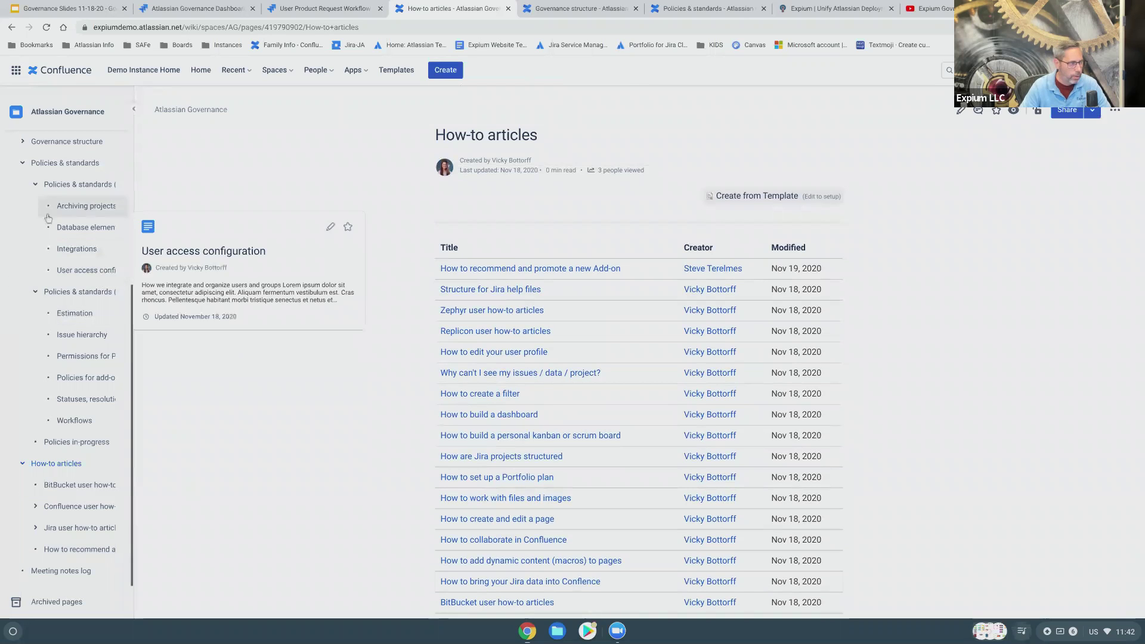
pyautogui.moveTo(31, 182)
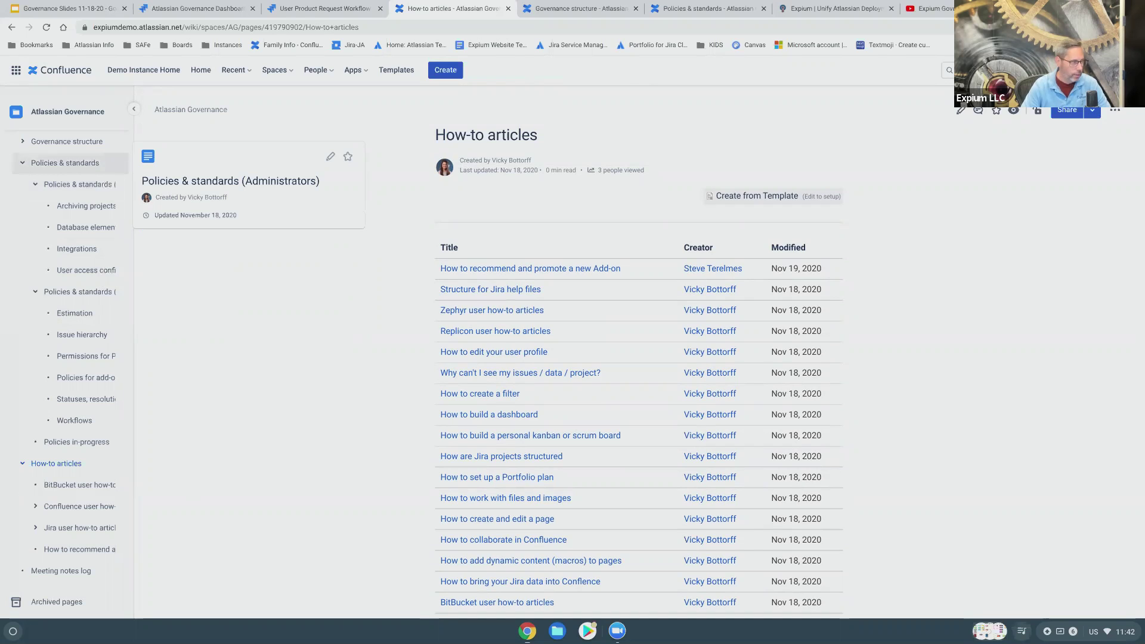
pyautogui.click(23, 163)
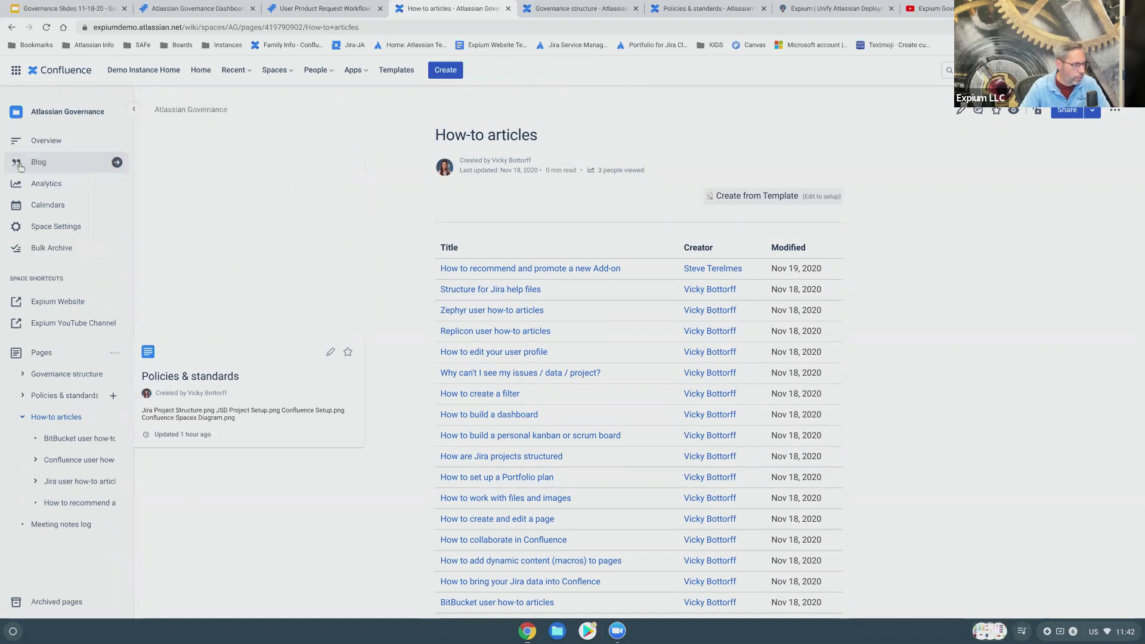
pyautogui.click(23, 417)
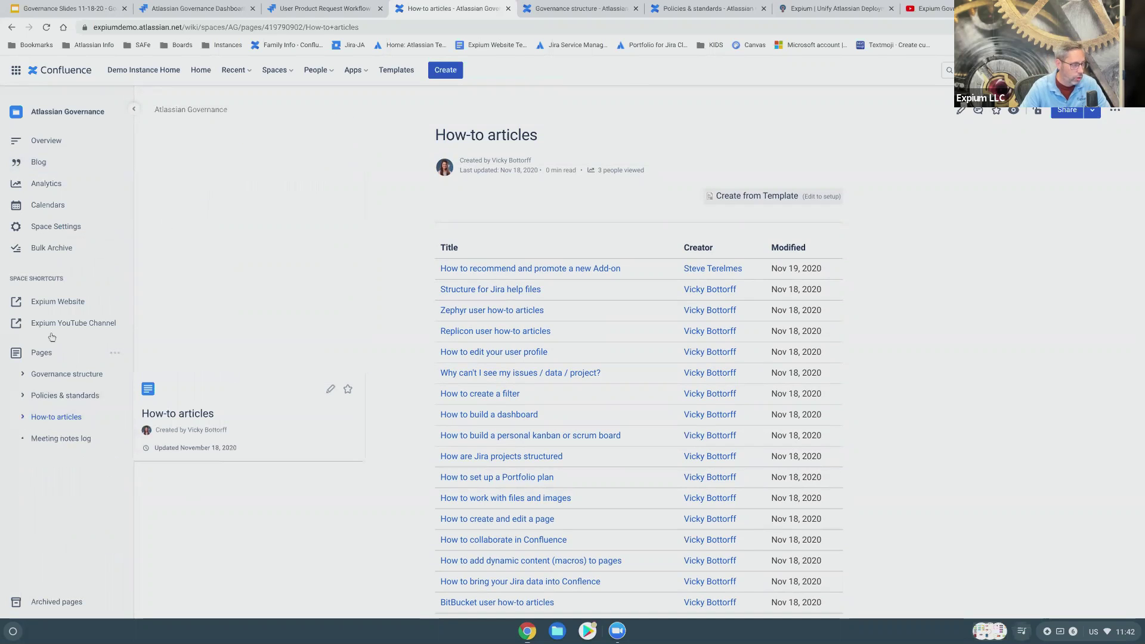
pyautogui.click(46, 145)
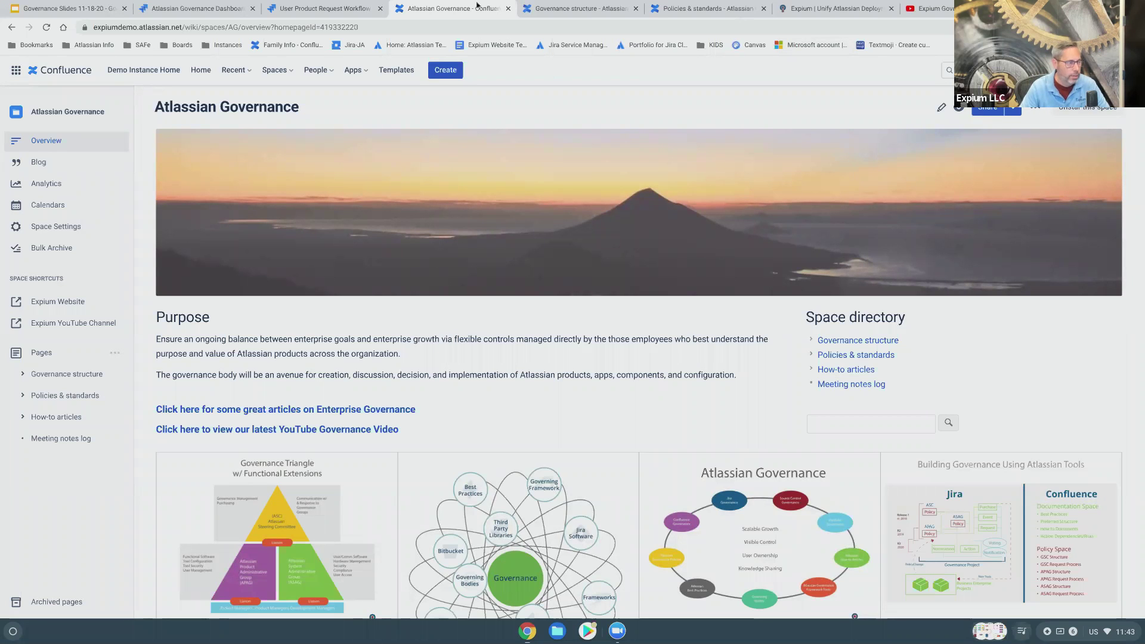
# Step: View the already open Governance structure and Policies & standards pages, and return the Governance structure one to the space overview
pyautogui.click(576, 14)
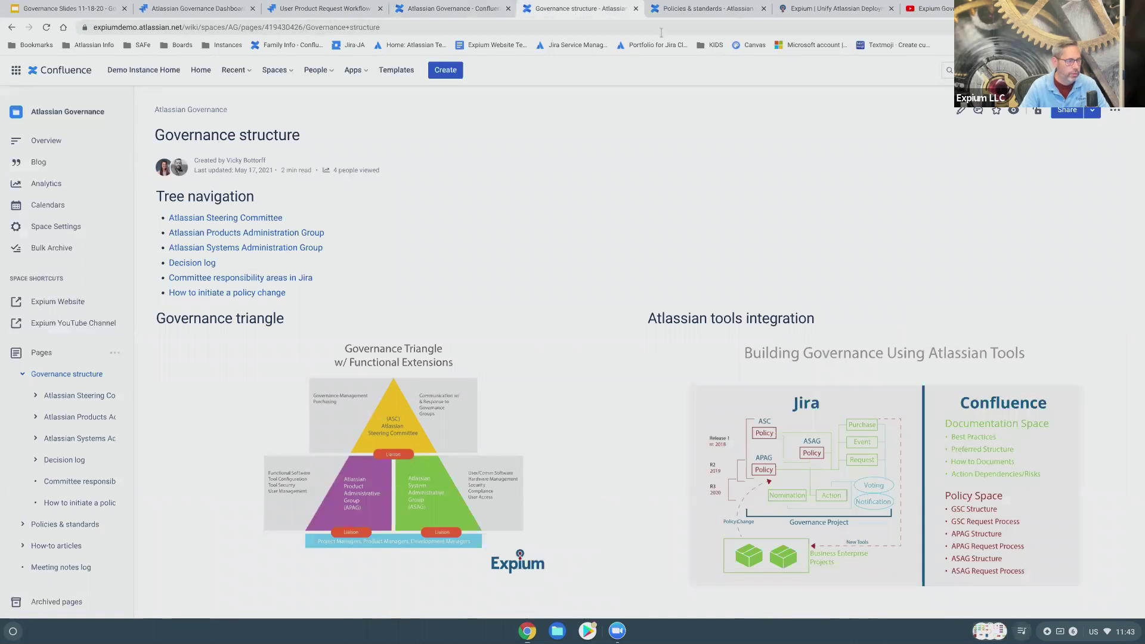
pyautogui.click(678, 15)
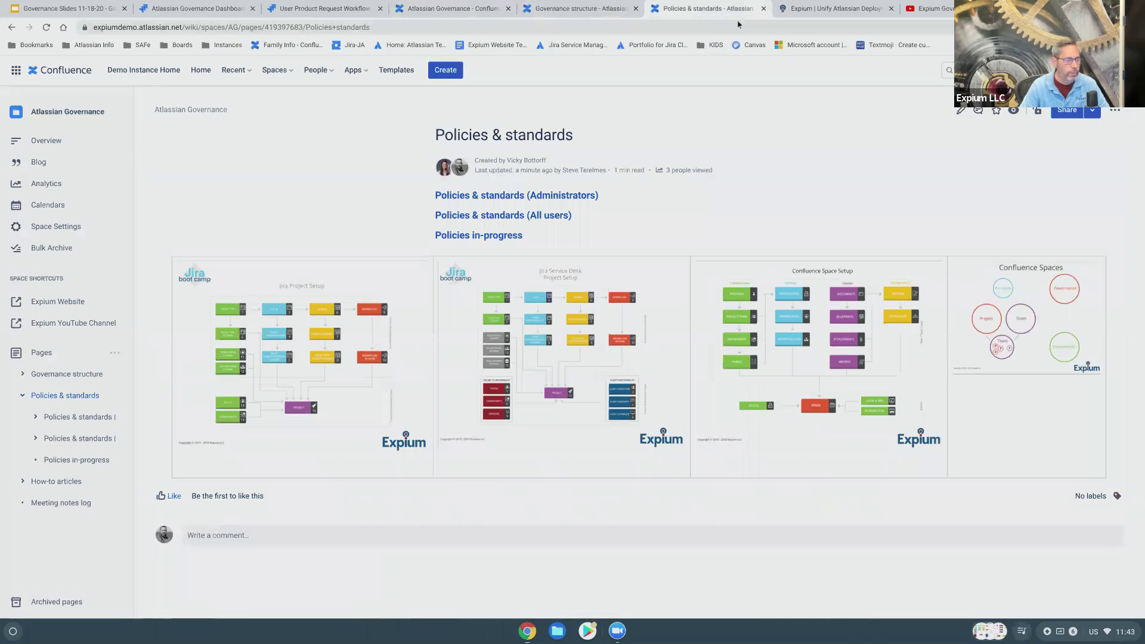
pyautogui.click(551, 14)
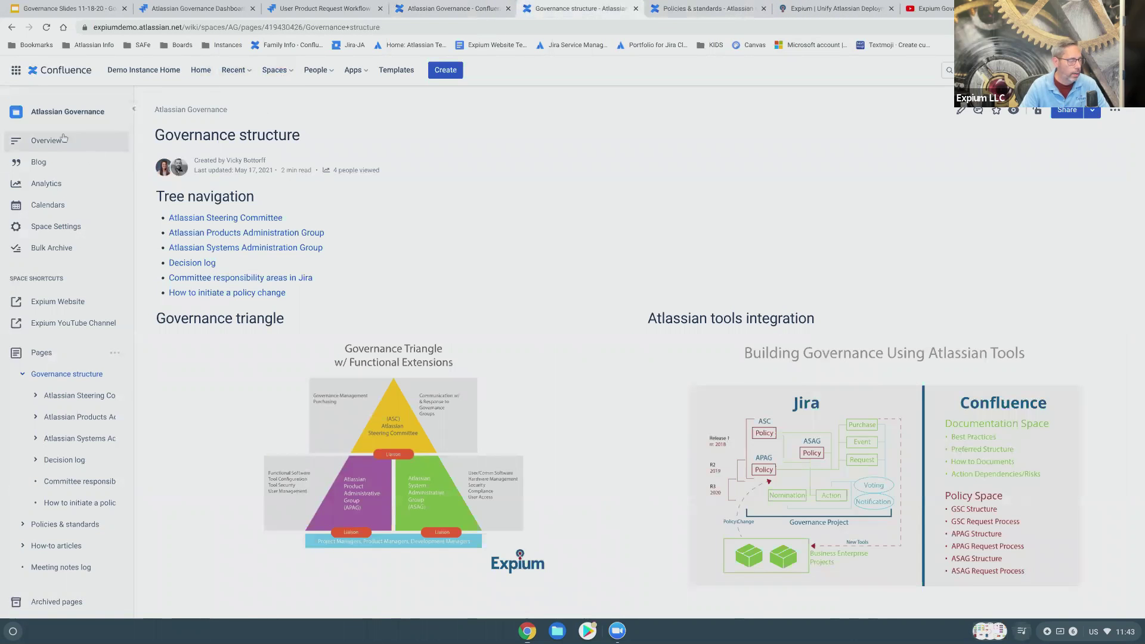
pyautogui.click(46, 143)
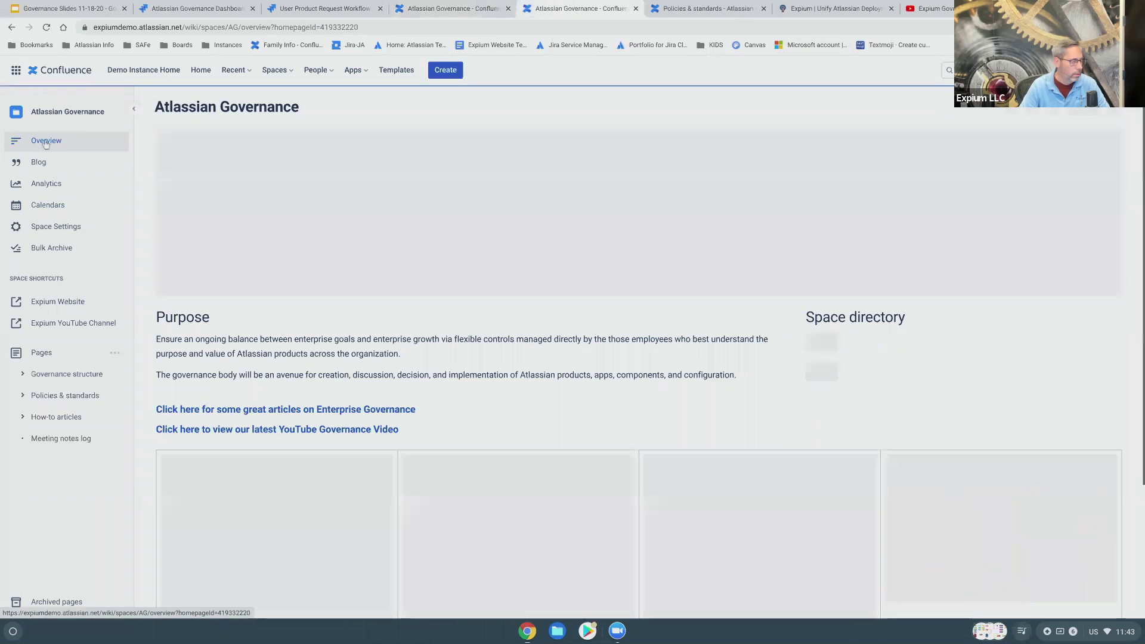
# Step: Switch to Jira, close the User Product Request Workflow diagram and list all issues of the Atlassian Governance project
pyautogui.click(321, 12)
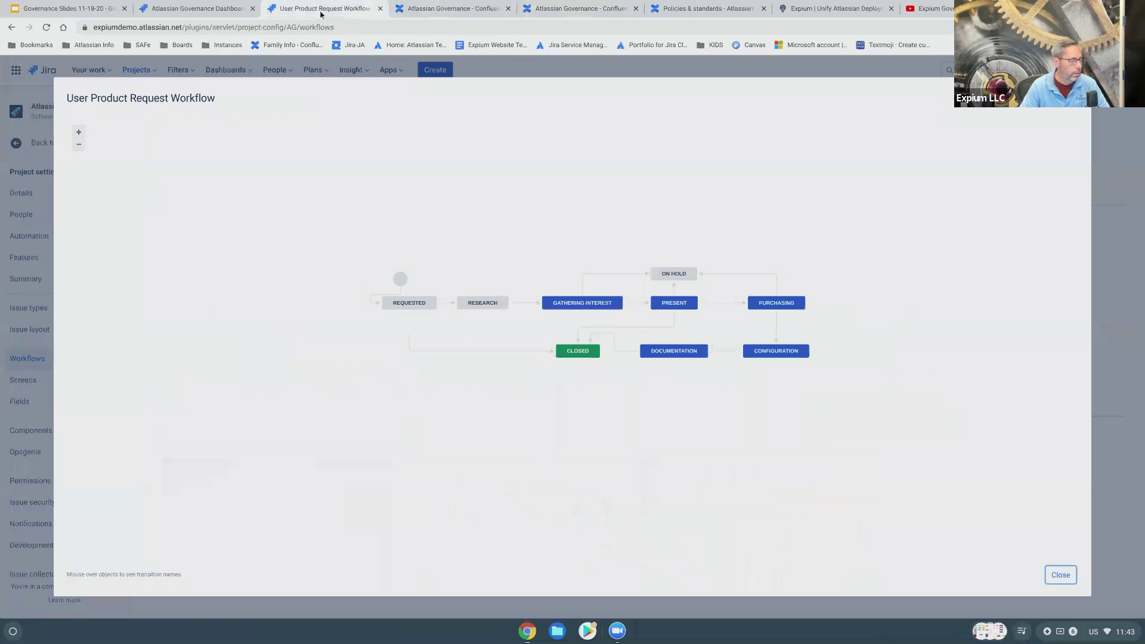
pyautogui.click(1060, 574)
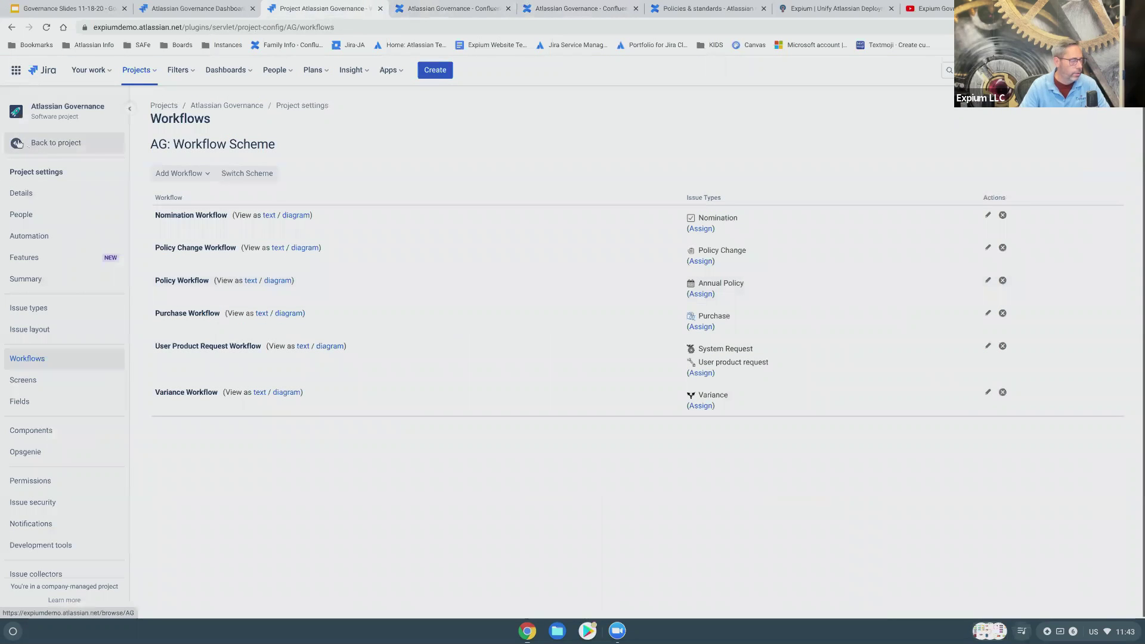
pyautogui.click(18, 143)
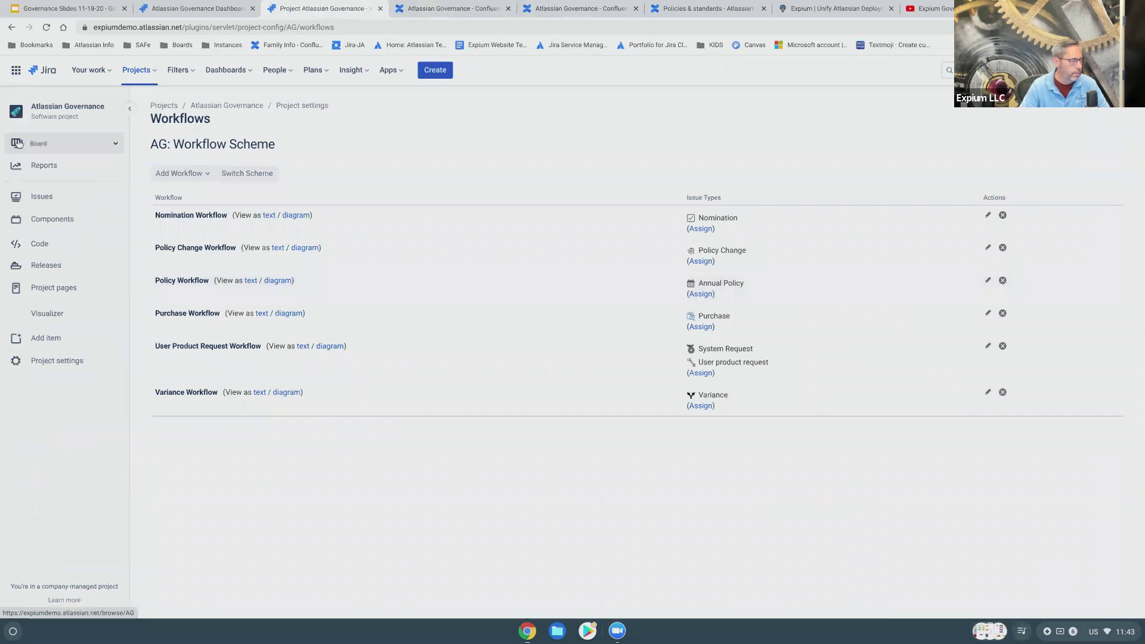
pyautogui.click(42, 199)
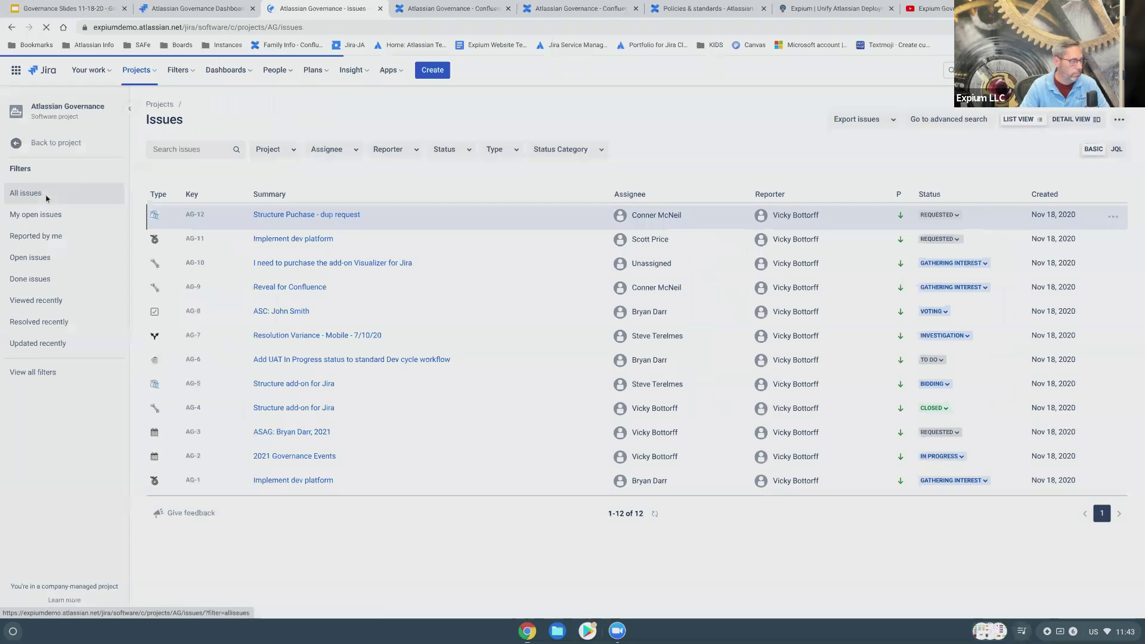
pyautogui.click(43, 198)
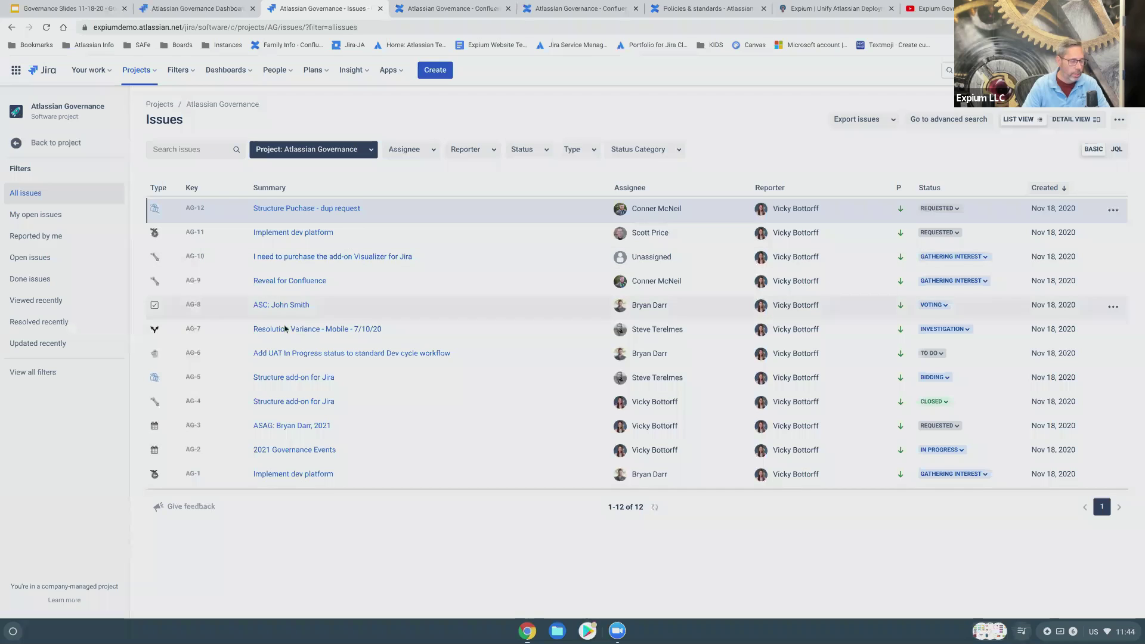
pyautogui.moveTo(634, 387)
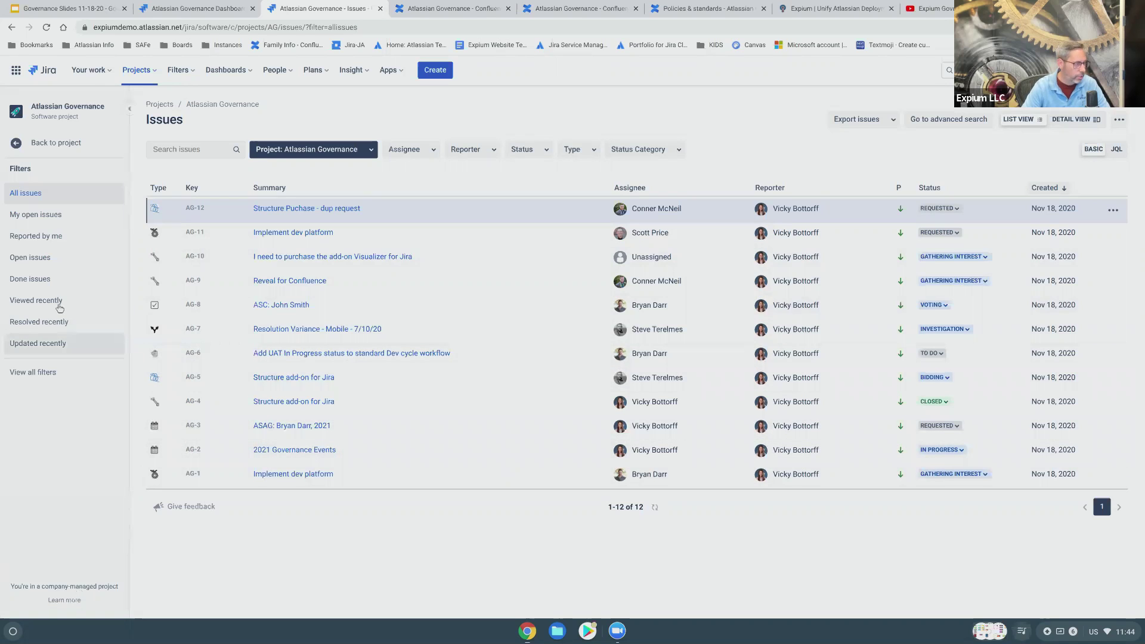
# Step: Open the issue types in the project settings and view the diagram of the Policy Workflow used by Annual Policy
pyautogui.click(10, 144)
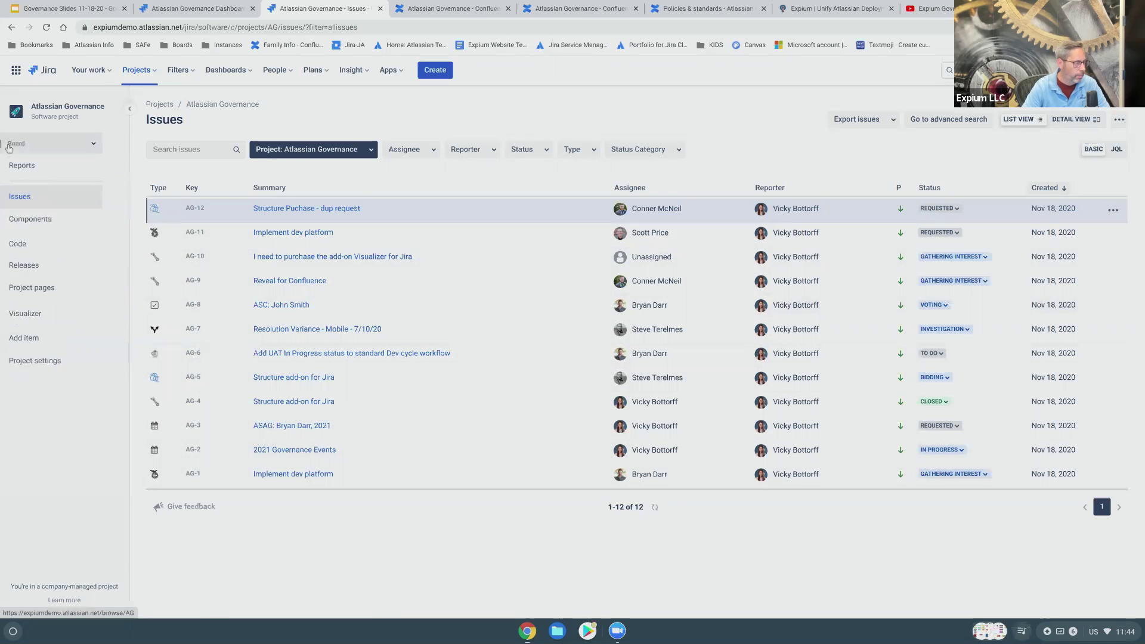
pyautogui.click(56, 361)
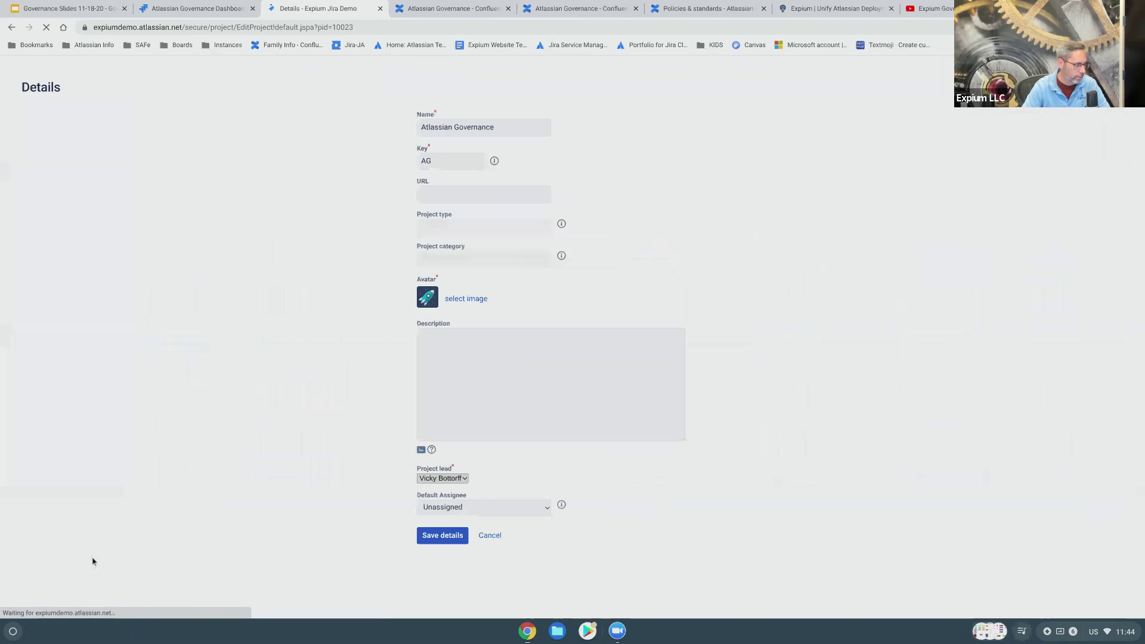
pyautogui.click(33, 317)
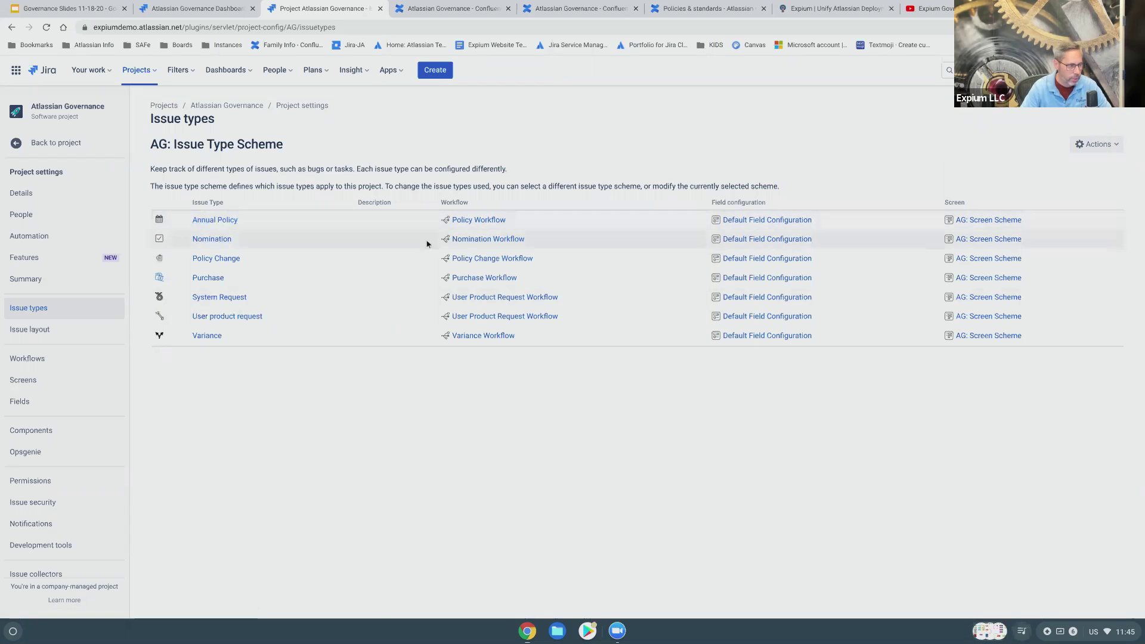
pyautogui.click(470, 223)
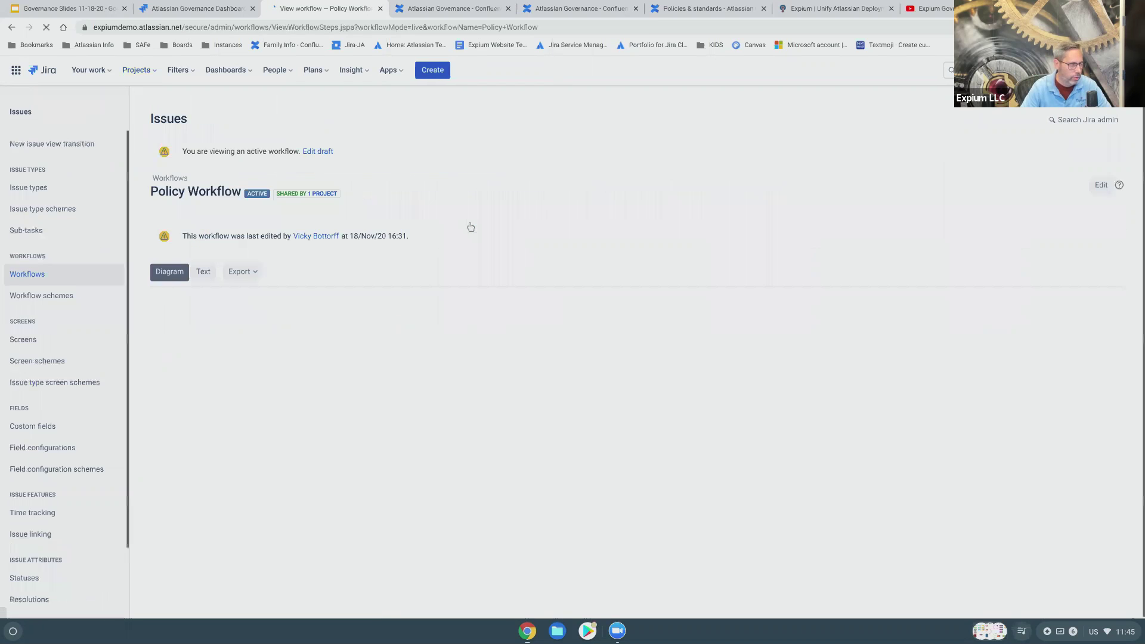
pyautogui.scroll(-1, 818, 388)
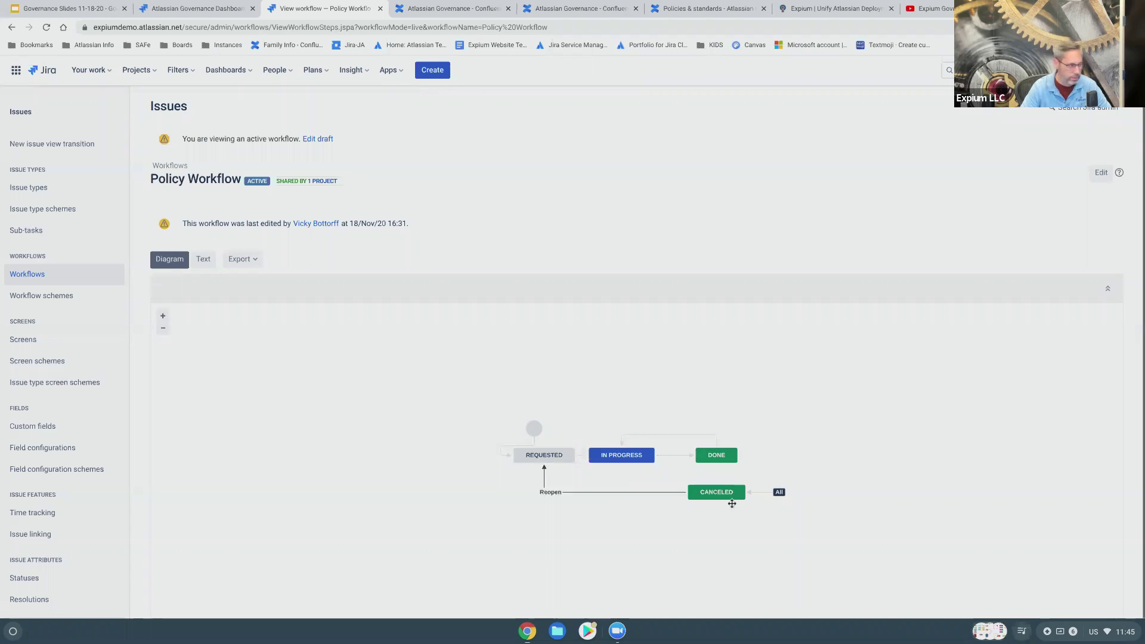
# Step: Open the Atlassian Governance project's own workflow scheme, view the diagram of the Policy Change Workflow and close it
pyautogui.click(27, 276)
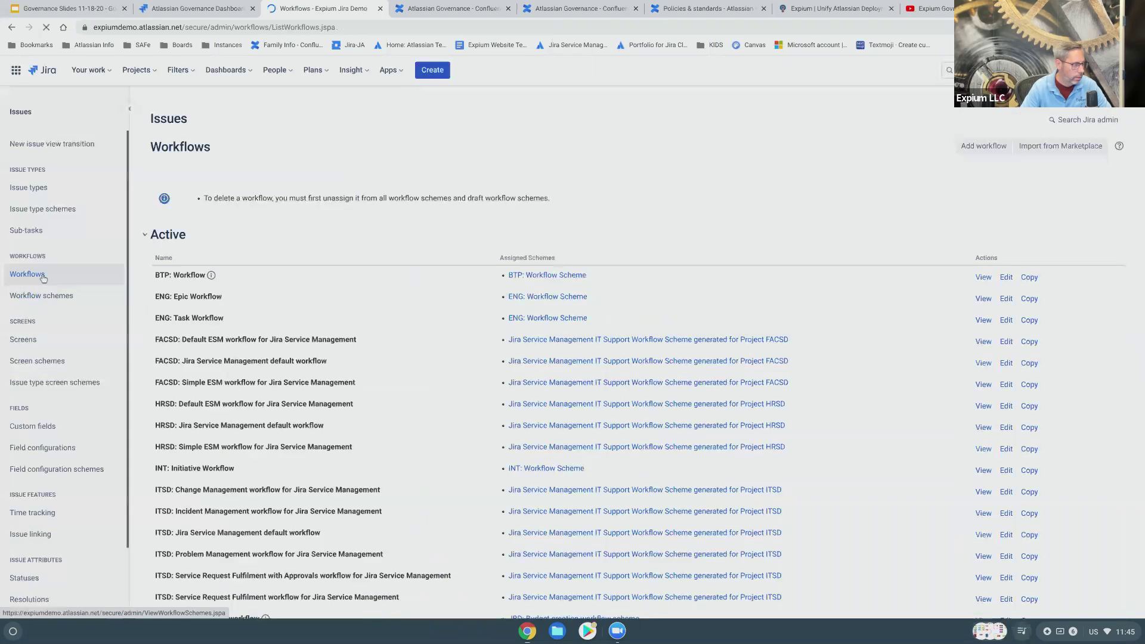
pyautogui.hotkey('alt', 'Left')
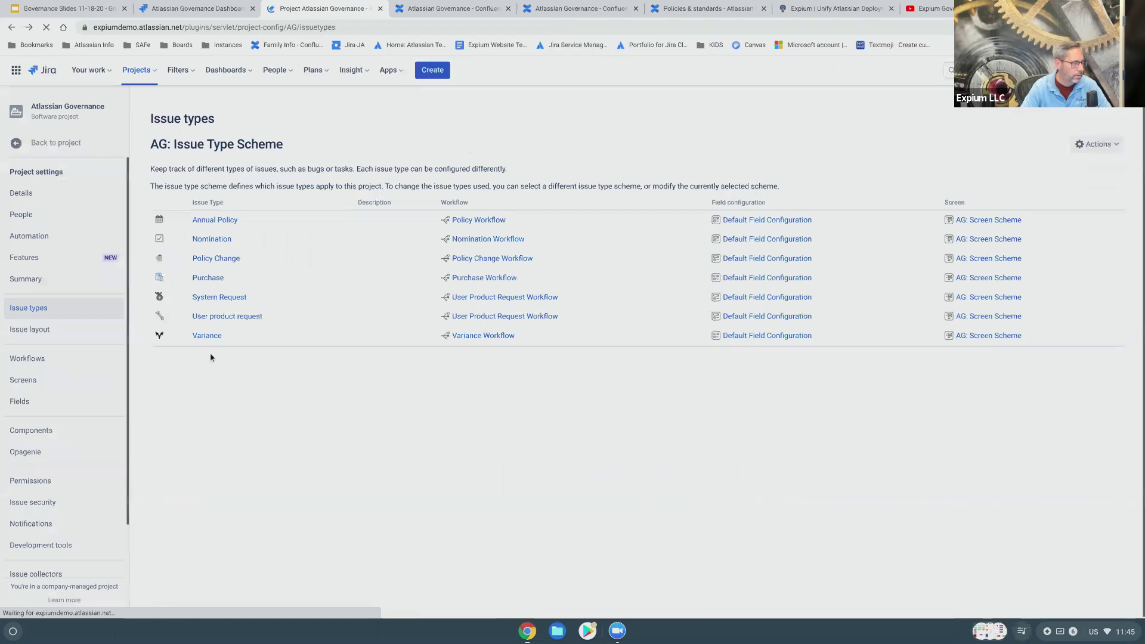
pyautogui.click(16, 361)
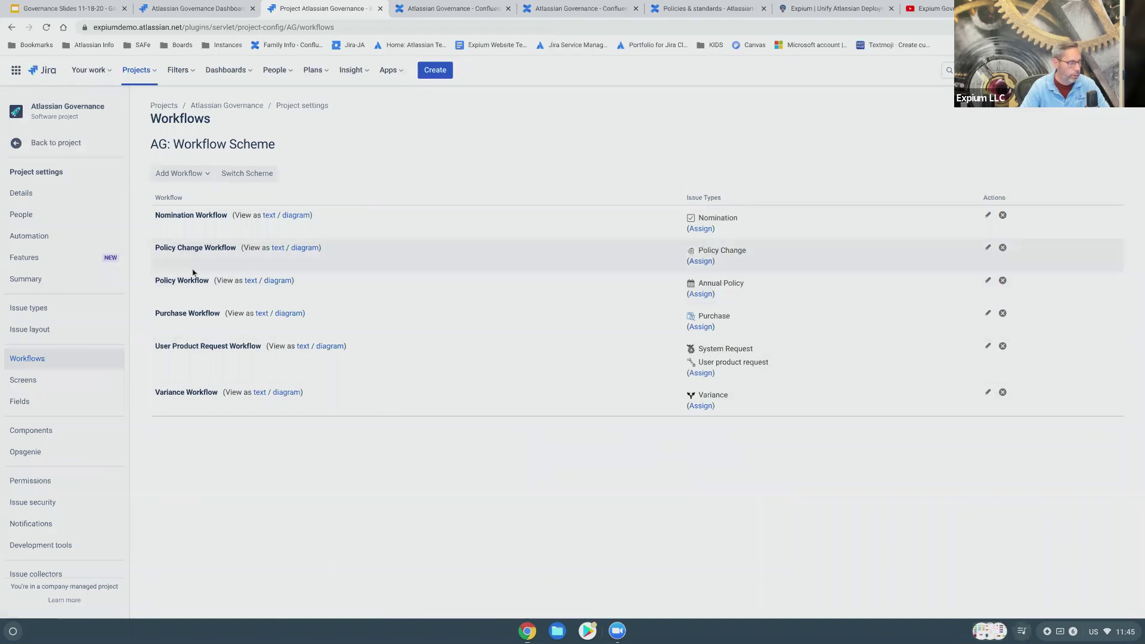
pyautogui.click(305, 248)
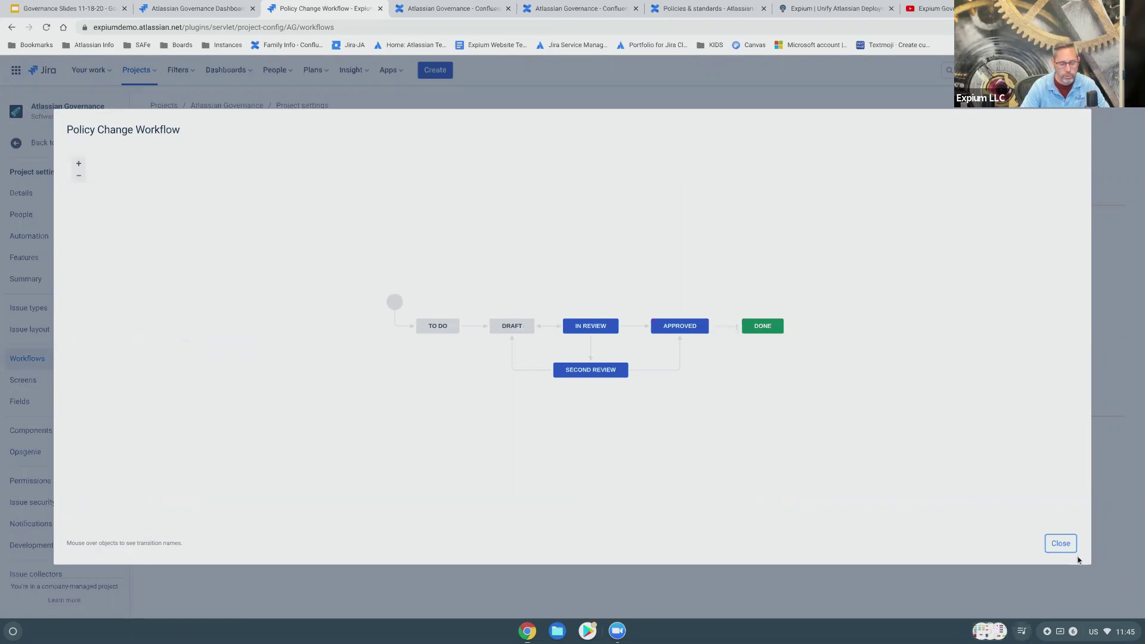
pyautogui.click(1059, 547)
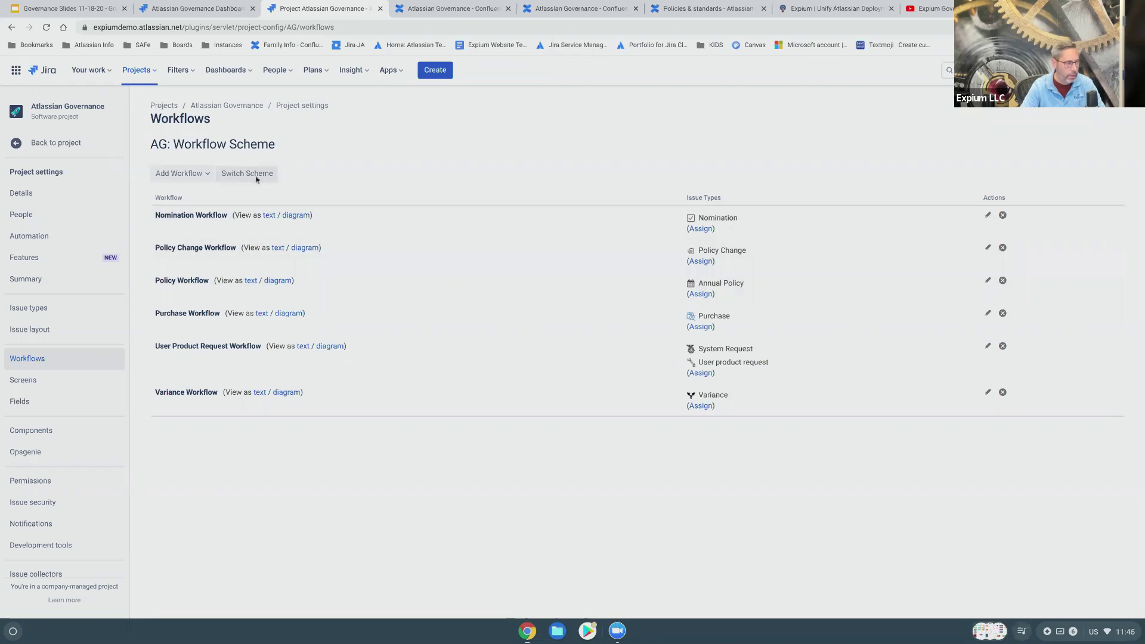
# Step: View the diagram of the Nomination Workflow, examine its Nomination status, and return to the workflow list
pyautogui.click(296, 216)
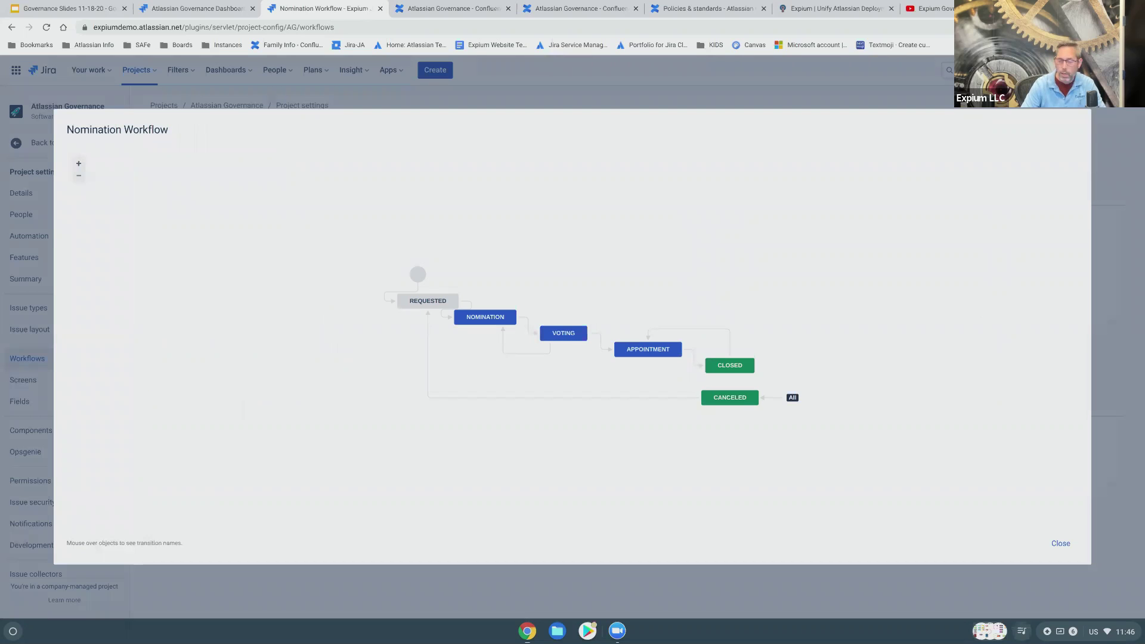
pyautogui.moveTo(484, 319)
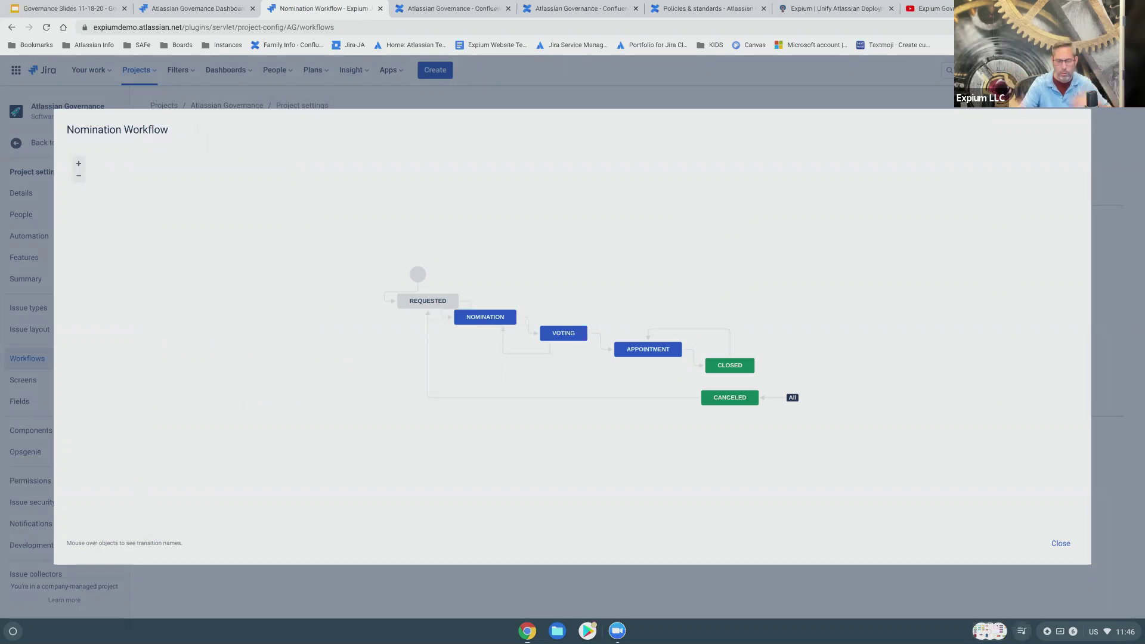
pyautogui.click(1059, 543)
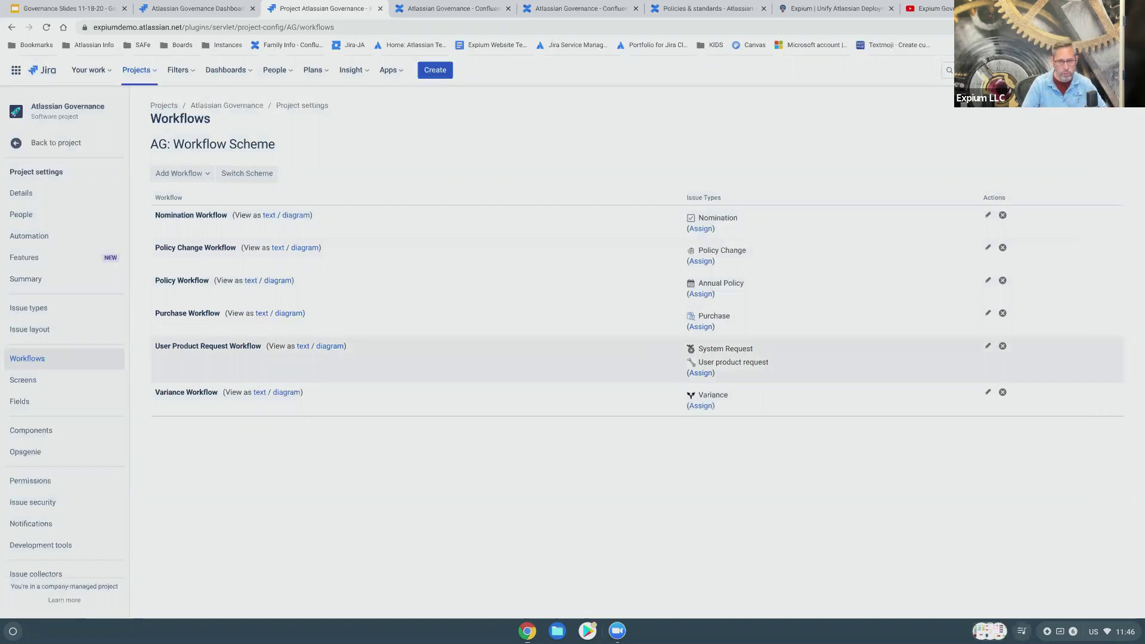
# Step: Examine the transitions of the User Product Request Workflow in its diagram, from Requested through Present and Purchasing to Configuration, and close it
pyautogui.click(343, 347)
pyautogui.moveTo(386, 329)
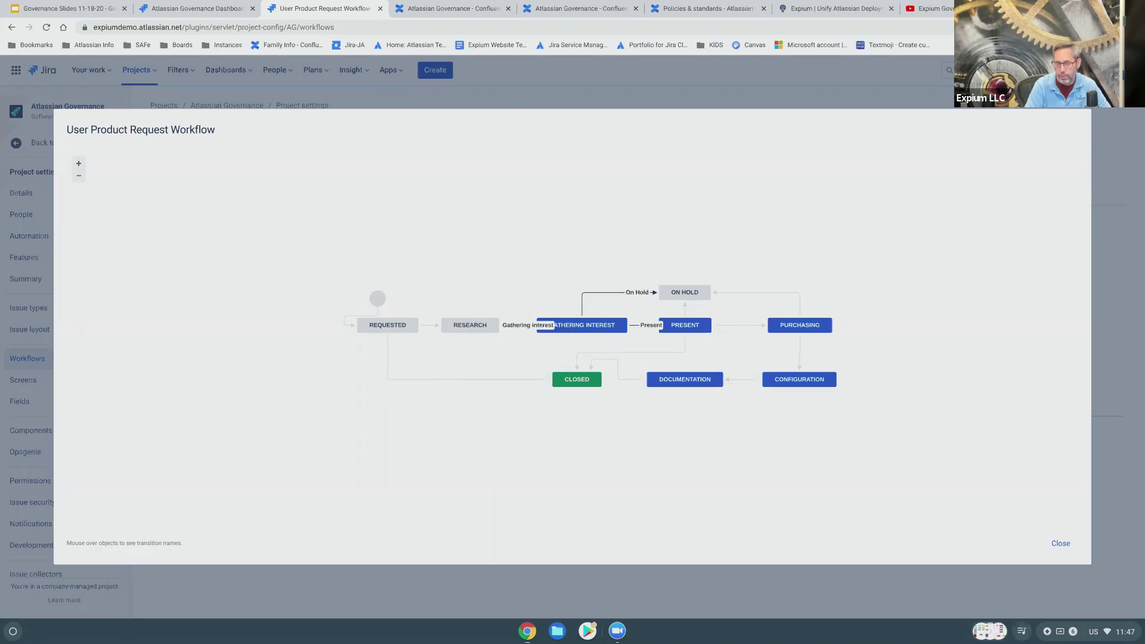
pyautogui.moveTo(689, 330)
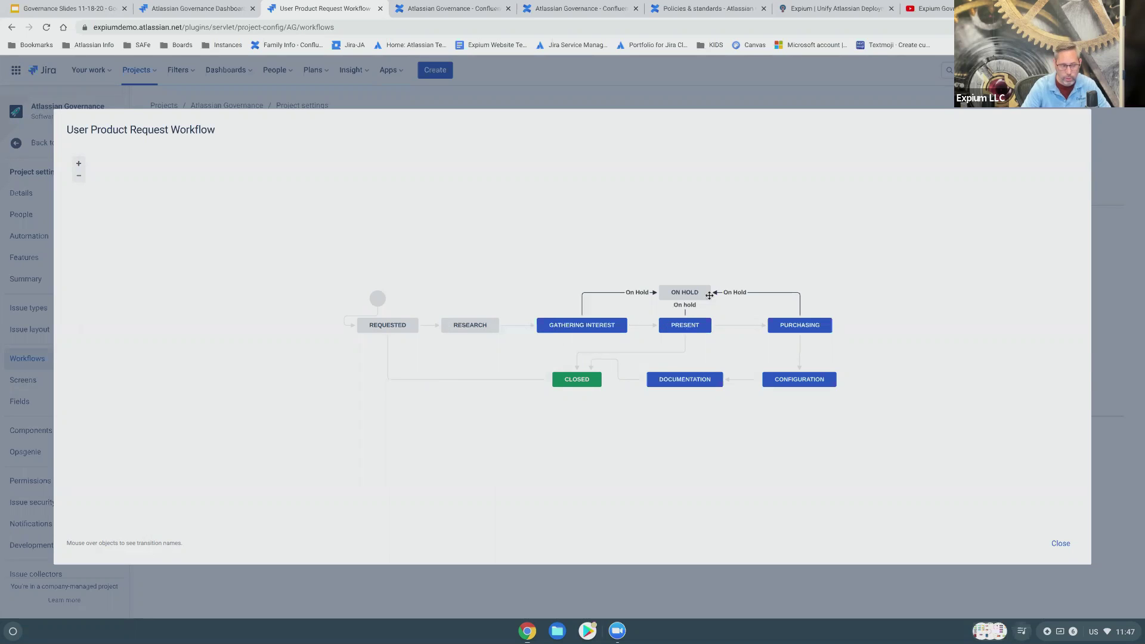
pyautogui.moveTo(671, 361)
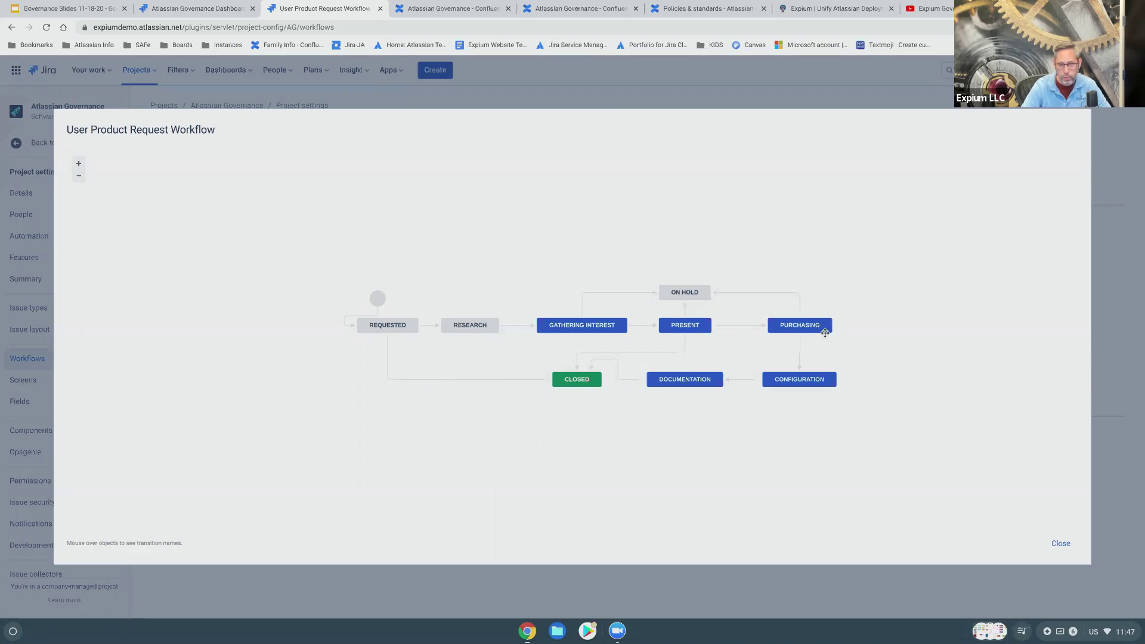
pyautogui.moveTo(751, 331)
pyautogui.moveTo(794, 324)
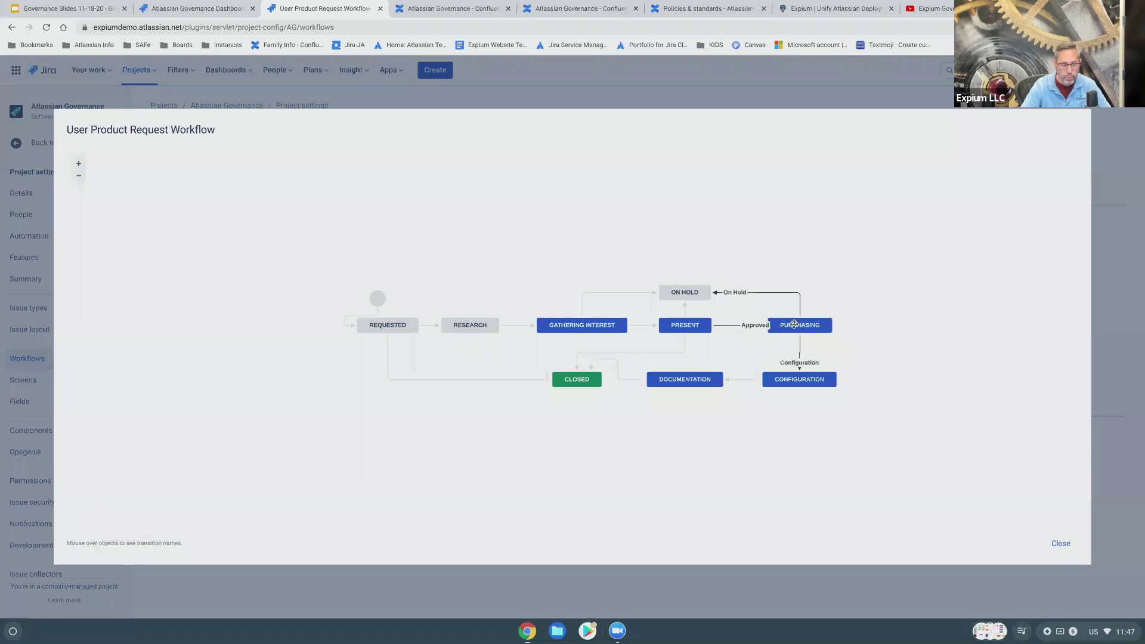
pyautogui.moveTo(812, 385)
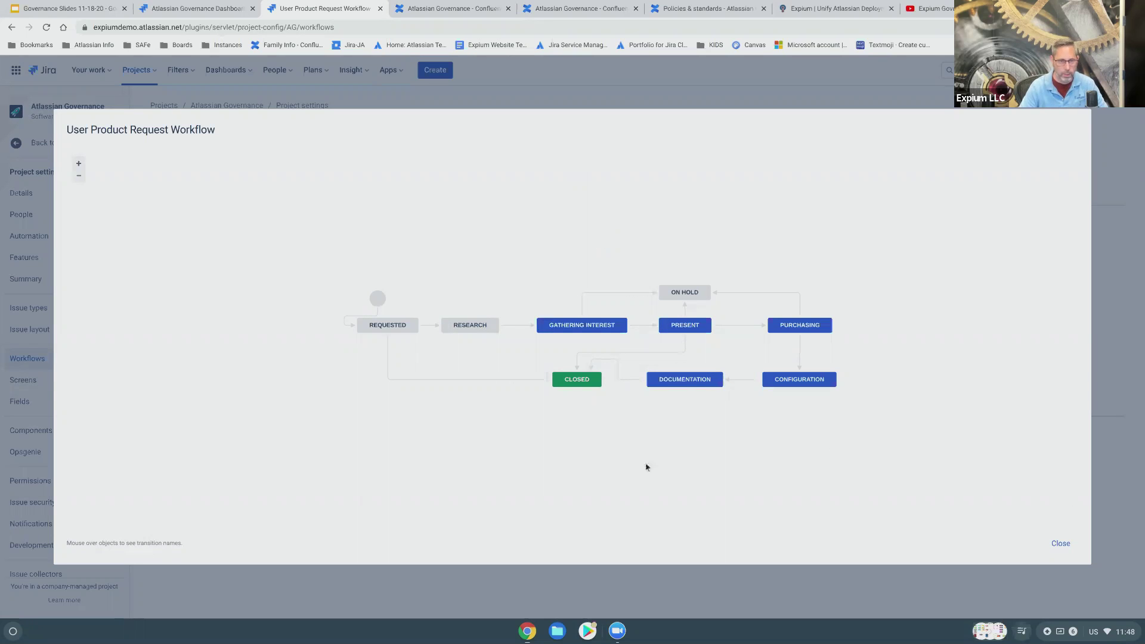
pyautogui.click(1059, 548)
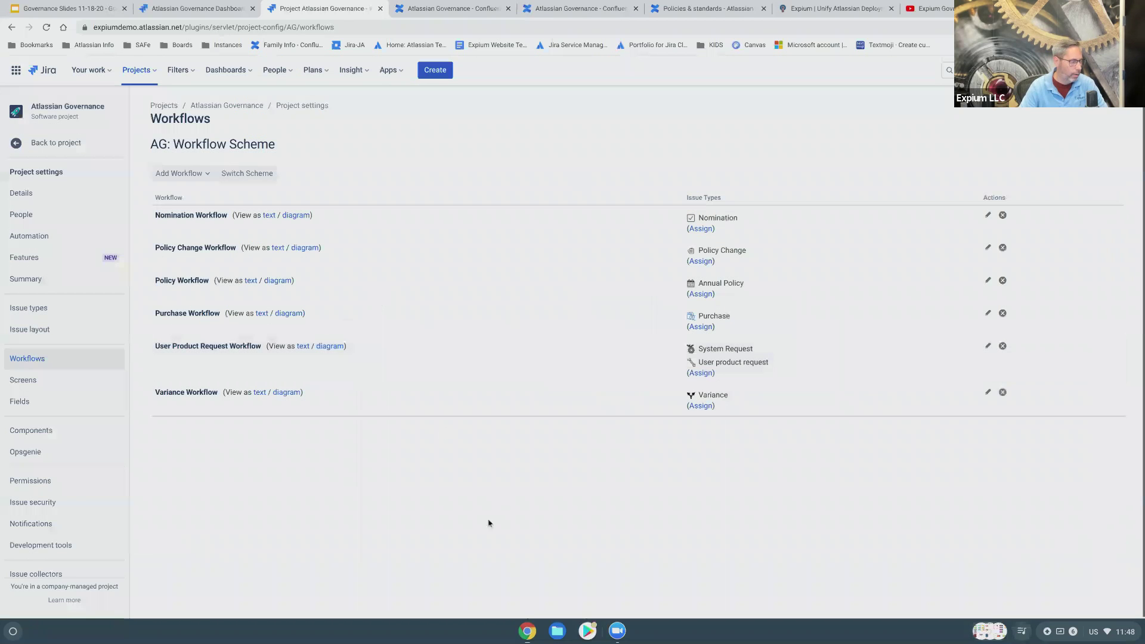
# Step: View the diagrams of the Purchase Workflow and the Variance Workflow, including the transitions around Modification, and close each one
pyautogui.click(289, 316)
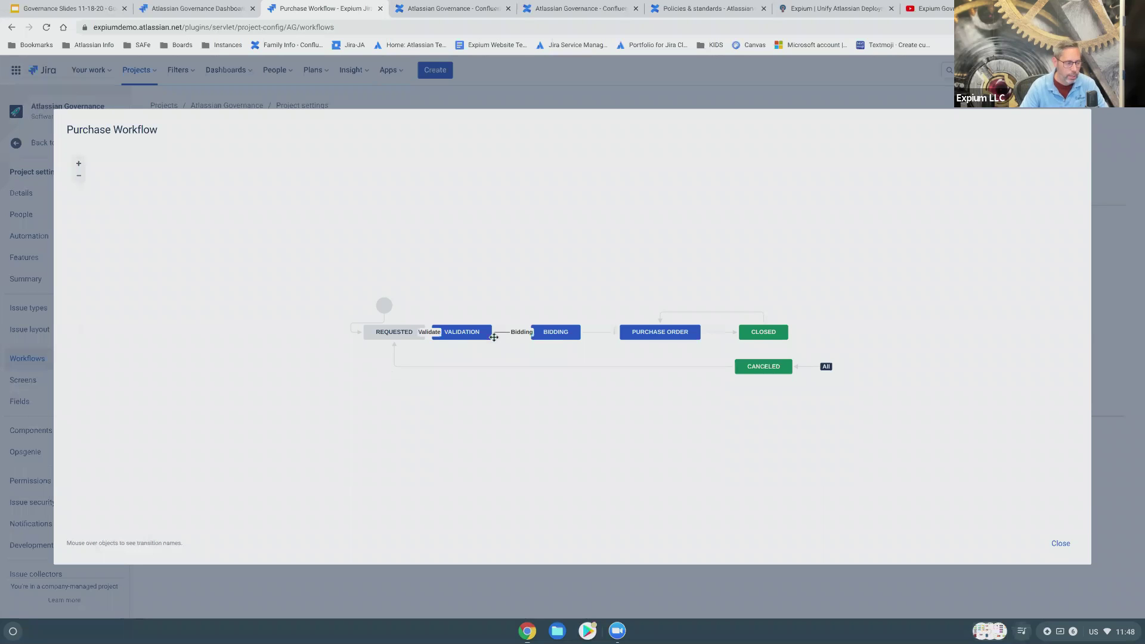
pyautogui.click(1059, 544)
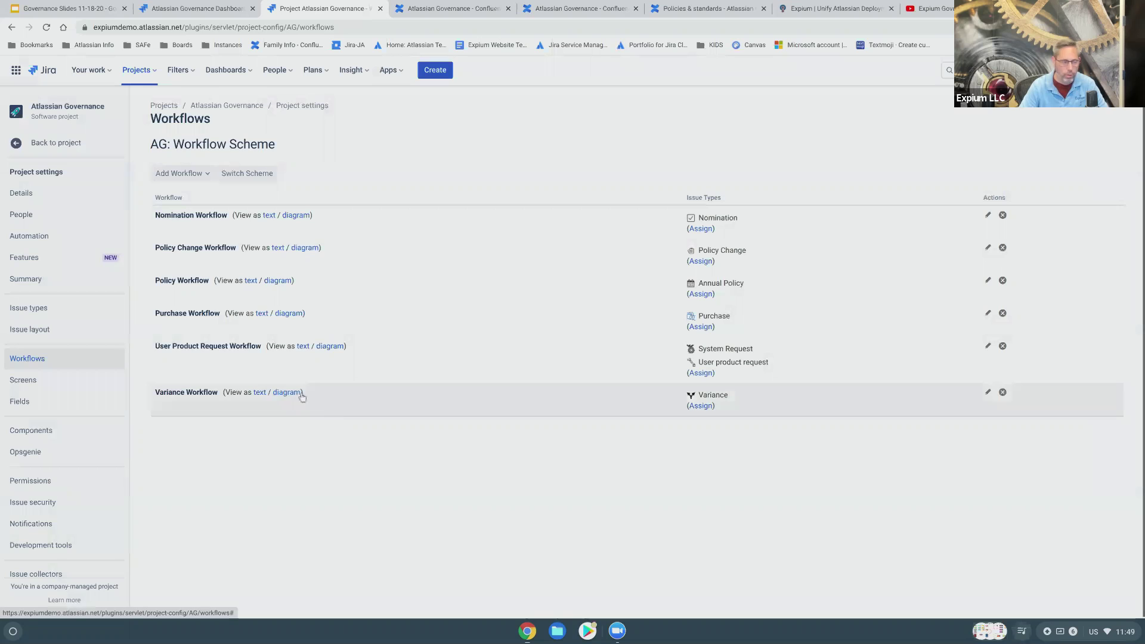
pyautogui.click(287, 393)
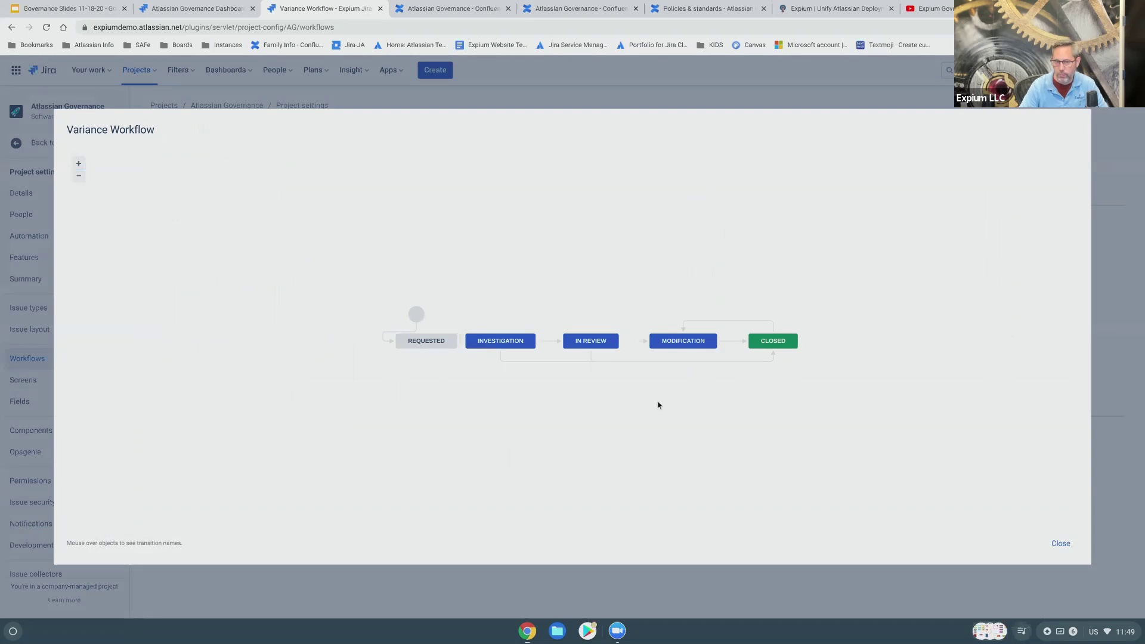
pyautogui.moveTo(673, 340)
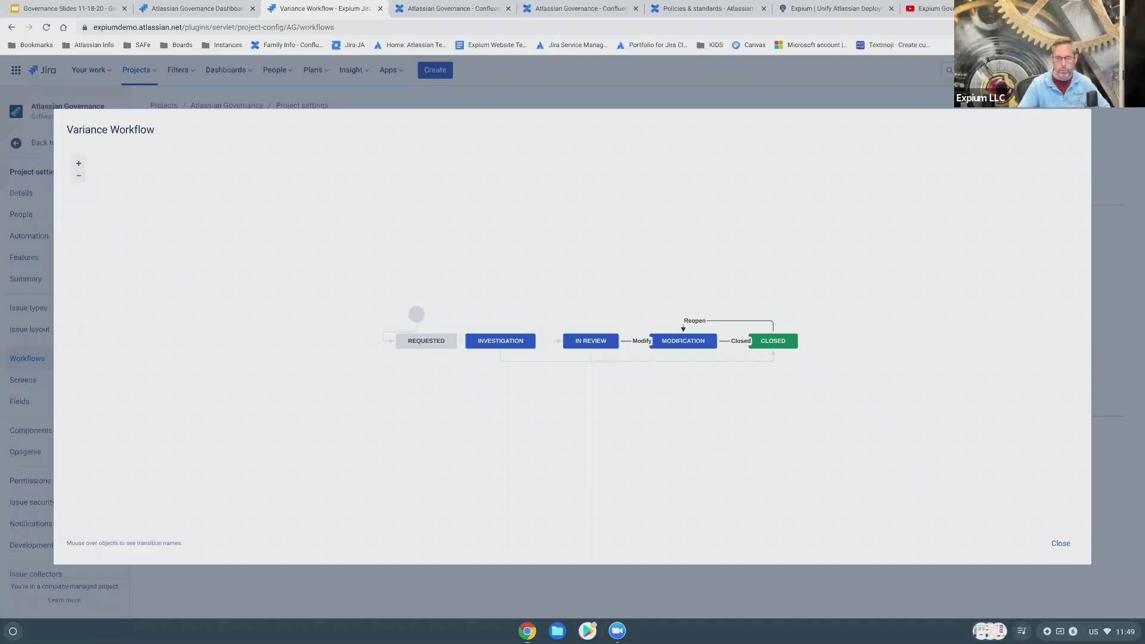
pyautogui.click(1059, 543)
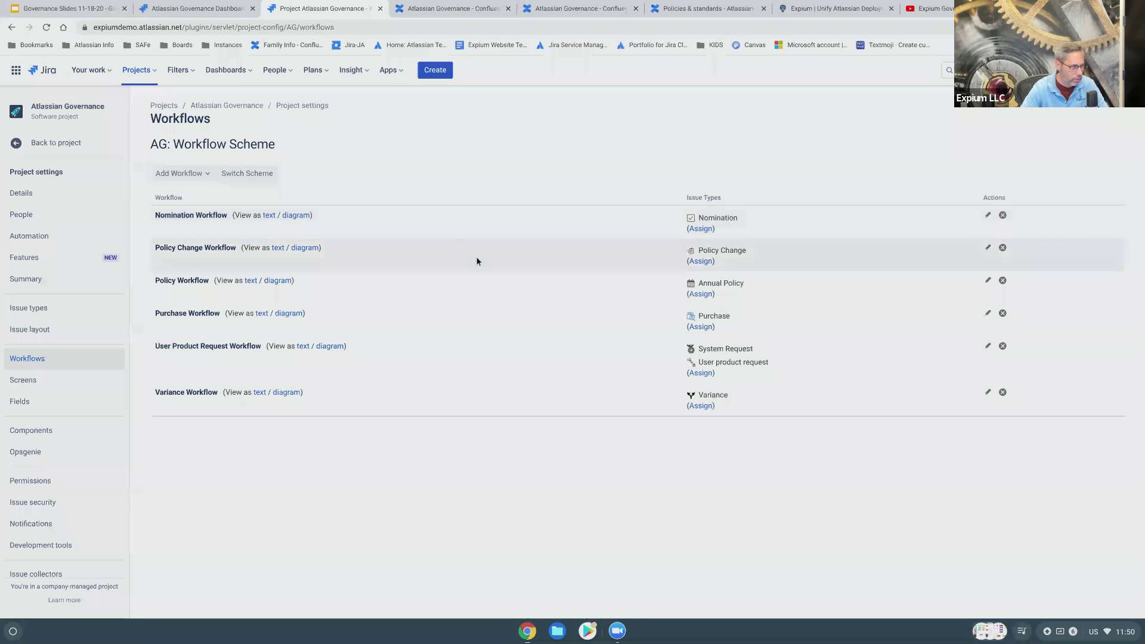
# Step: Open the starred Atlassian Governance Dashboard and review its issue list, filter statistics, activity stream and issue type gadgets
pyautogui.click(245, 71)
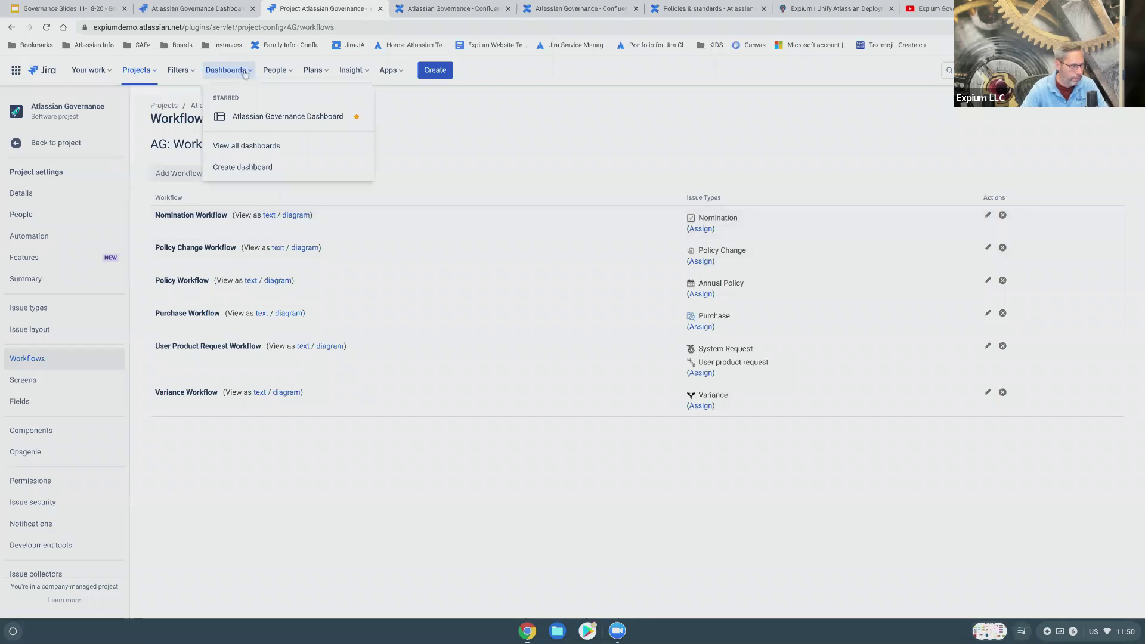
pyautogui.click(260, 122)
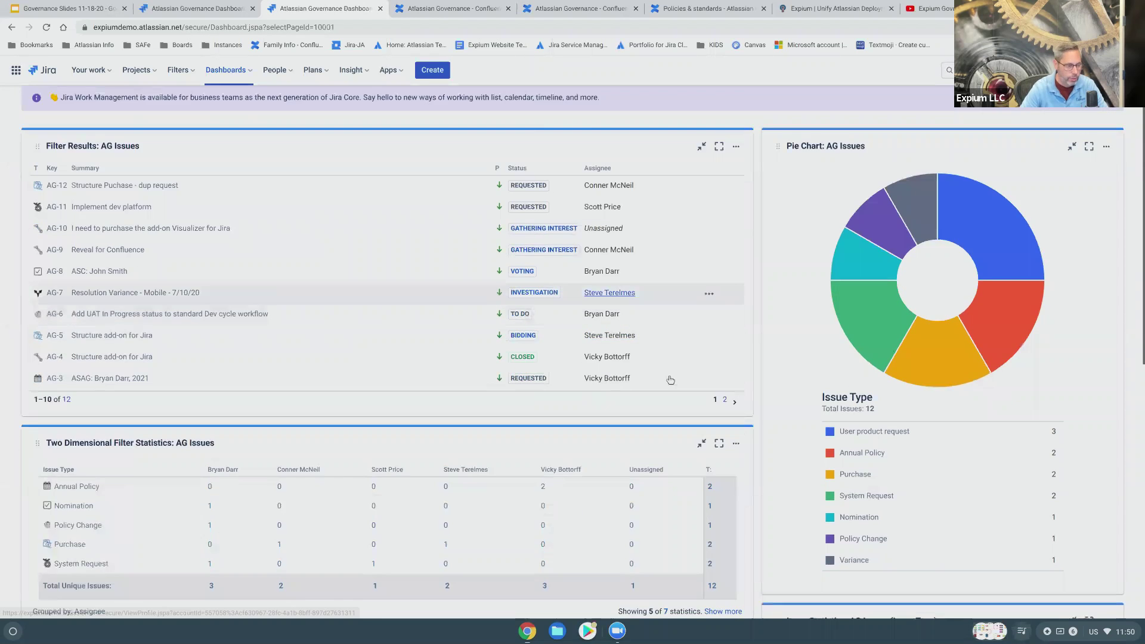
pyautogui.scroll(-5, 668, 378)
pyautogui.scroll(-2, 678, 382)
pyautogui.scroll(4, 677, 384)
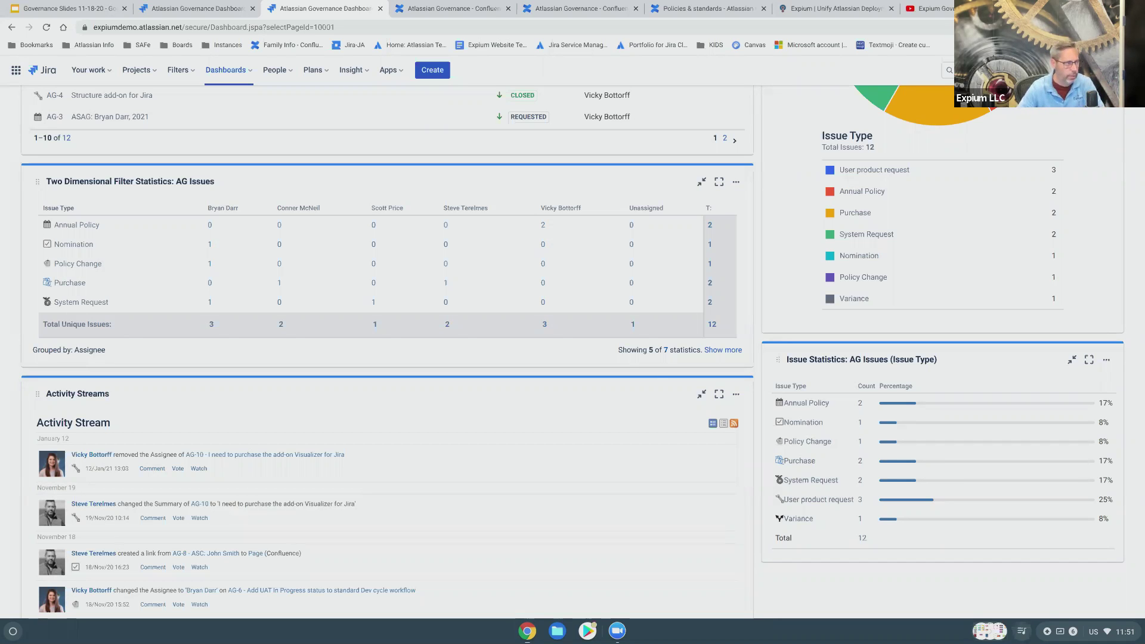
# Step: Switch to the Governance Slides presentation in Google Slides, start the full-screen slideshow and show its last slide
pyautogui.click(65, 9)
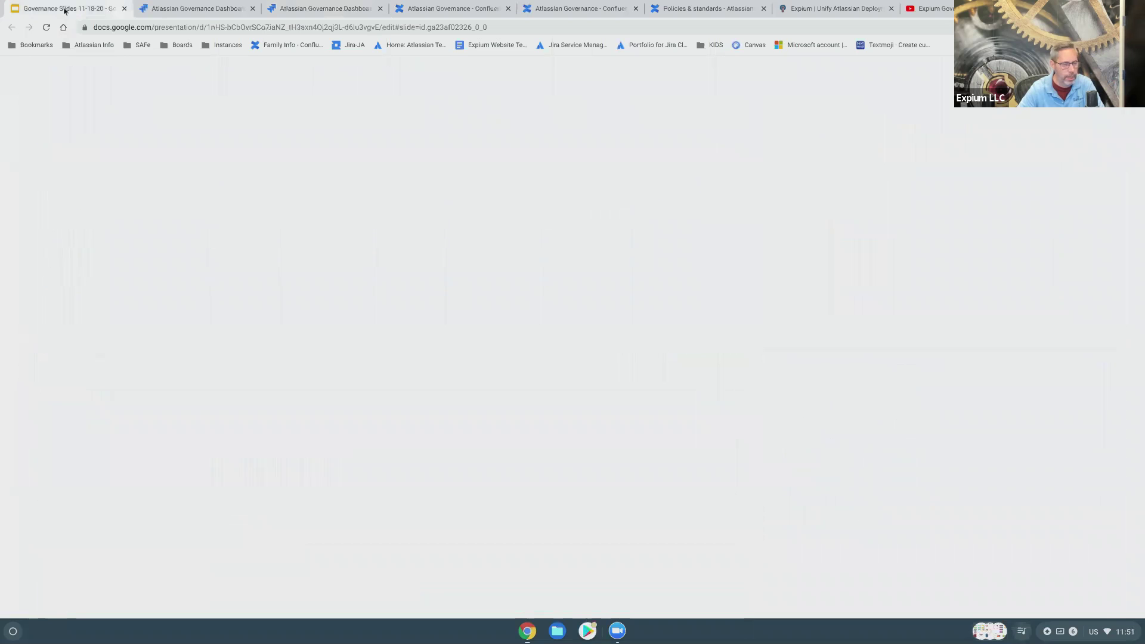
pyautogui.hotkey('ctrl', 'F5')
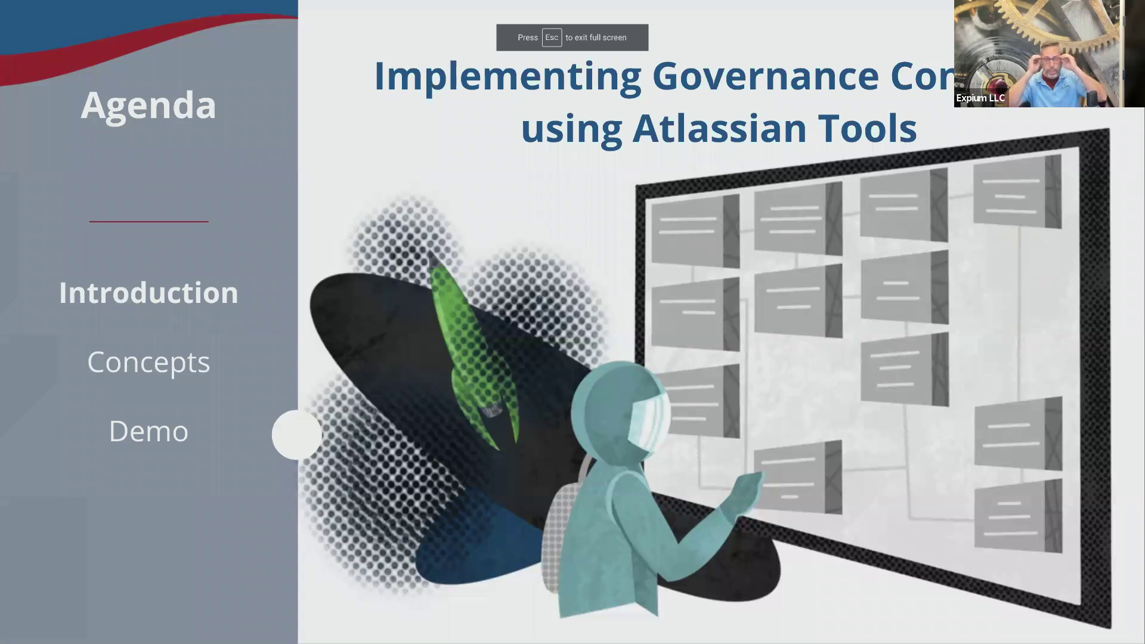
pyautogui.press('End')
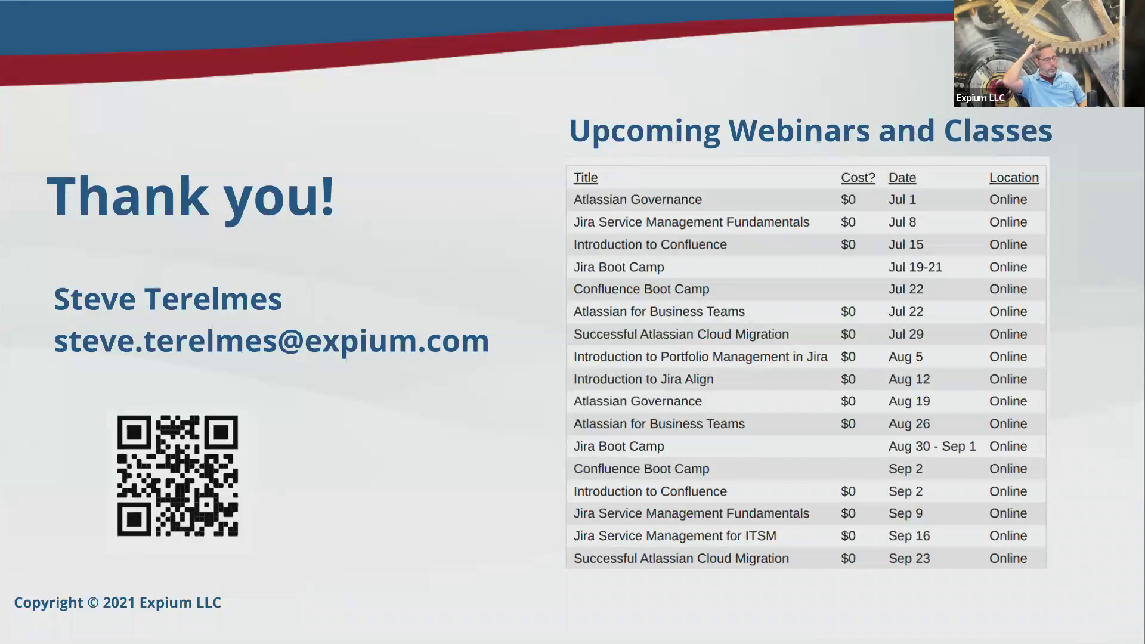